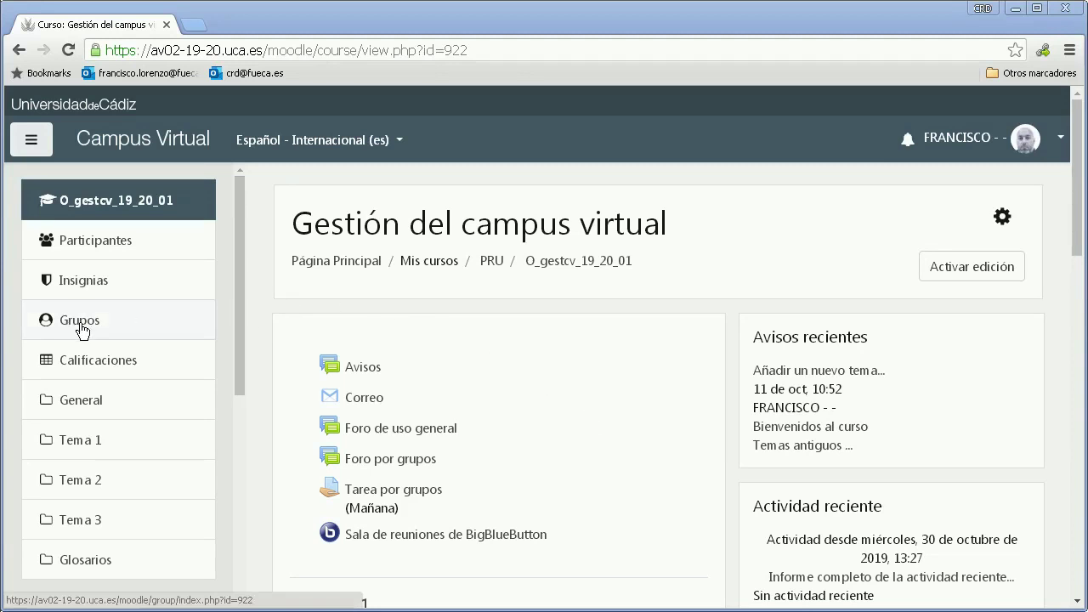
Open the course's group management, review the Agrupamientos and Visión general pages, and return to the Grupos list.
click(1002, 217)
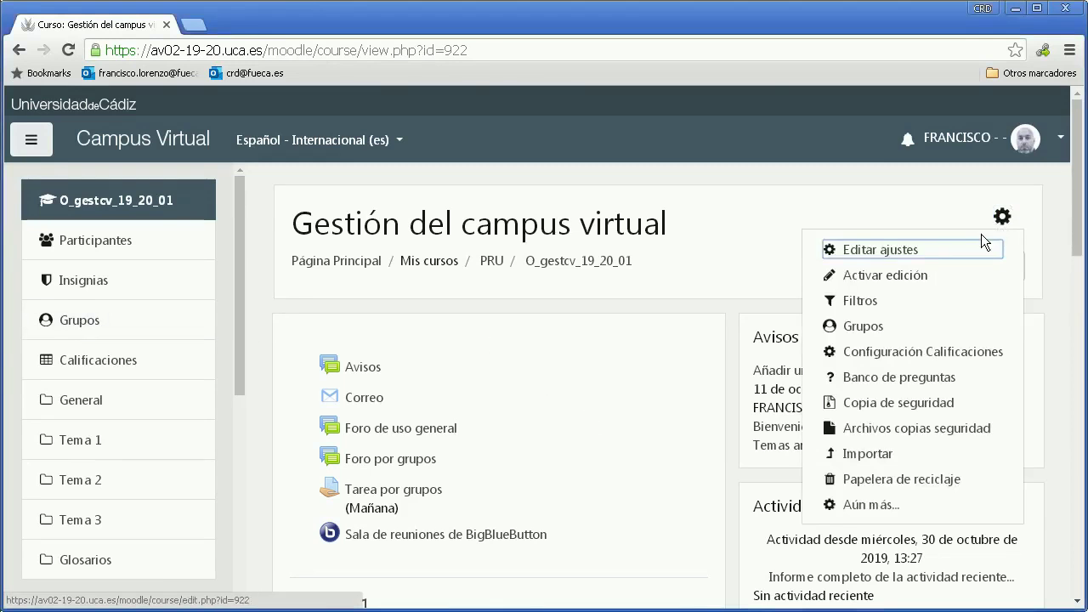
click(856, 331)
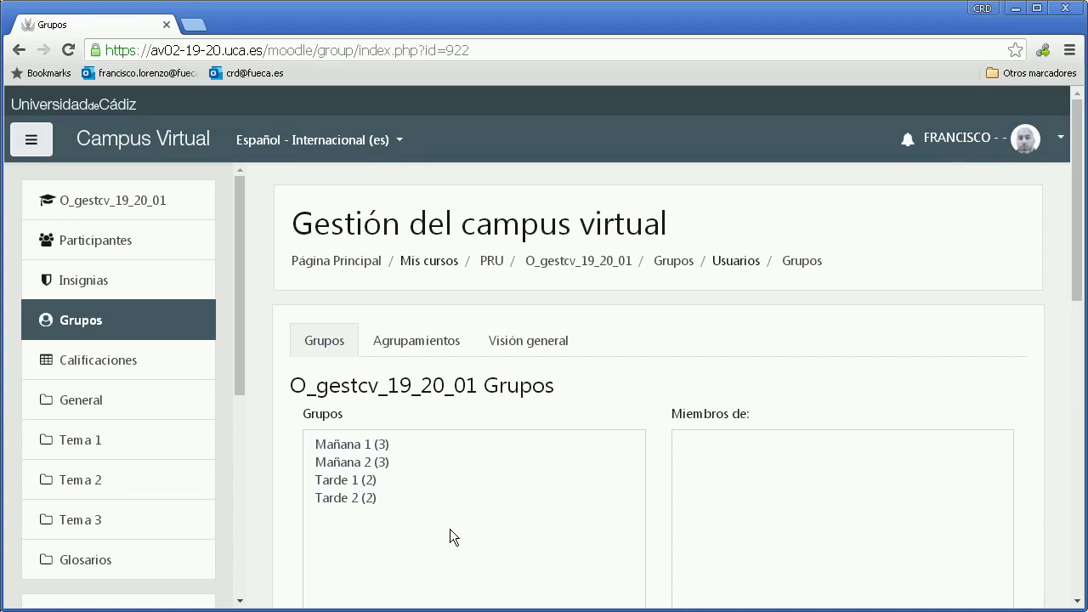
click(418, 342)
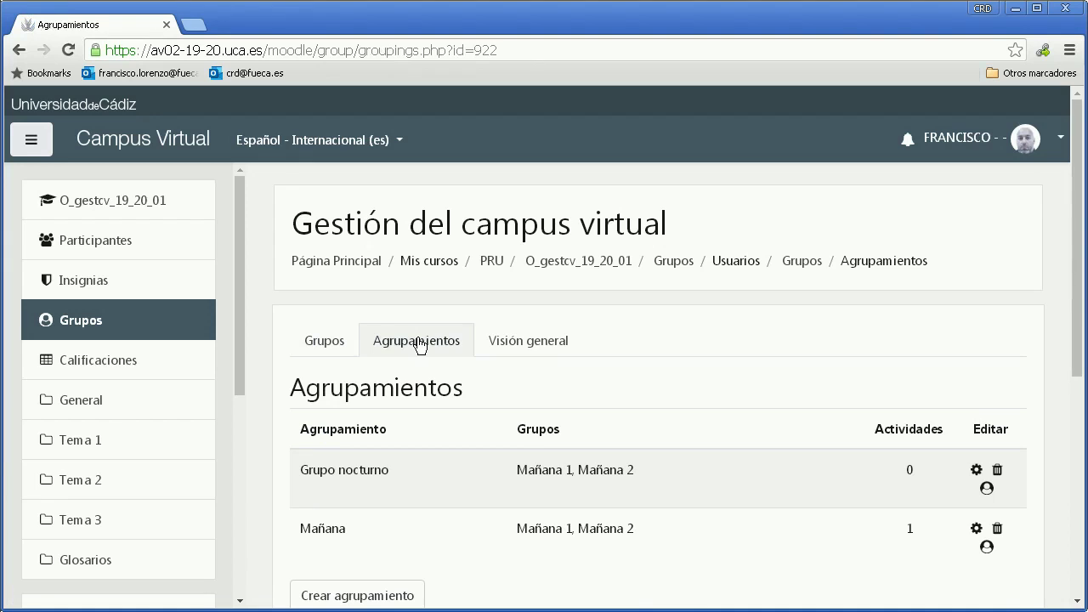
click(516, 345)
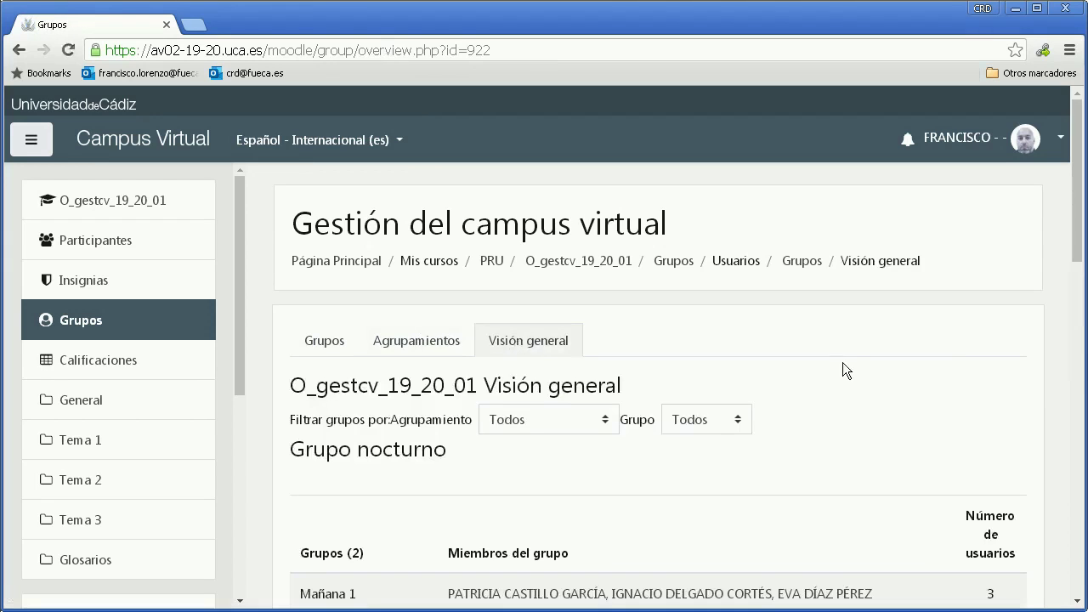
scroll(1083, 213, down, 3)
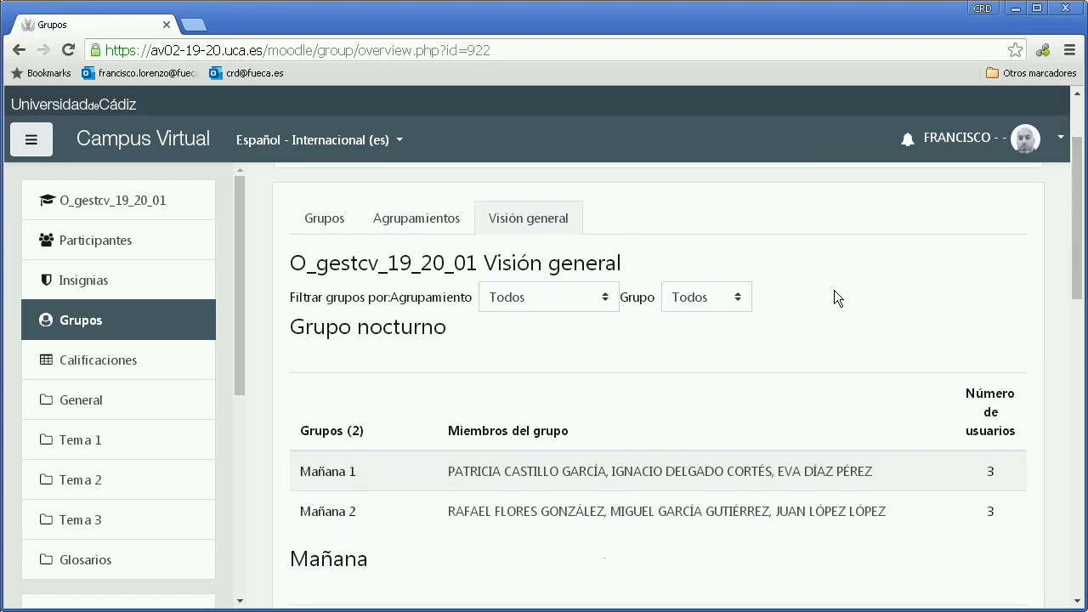
click(322, 219)
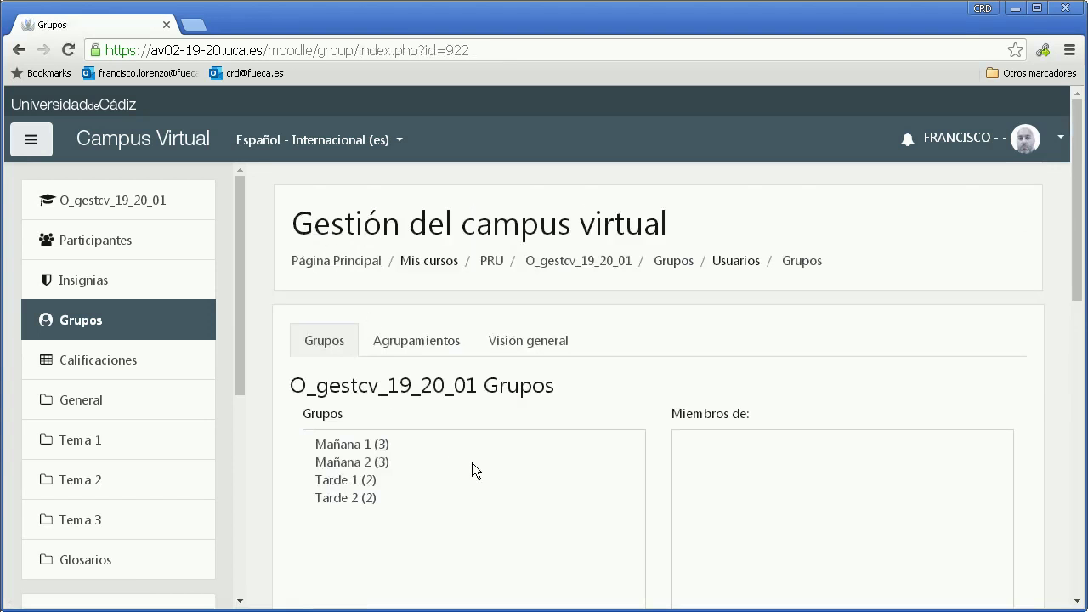
Review the members of groups Mañana 1, Mañana 2 and Tarde 1, along with the available group actions.
click(368, 446)
scroll(363, 442, down, 2)
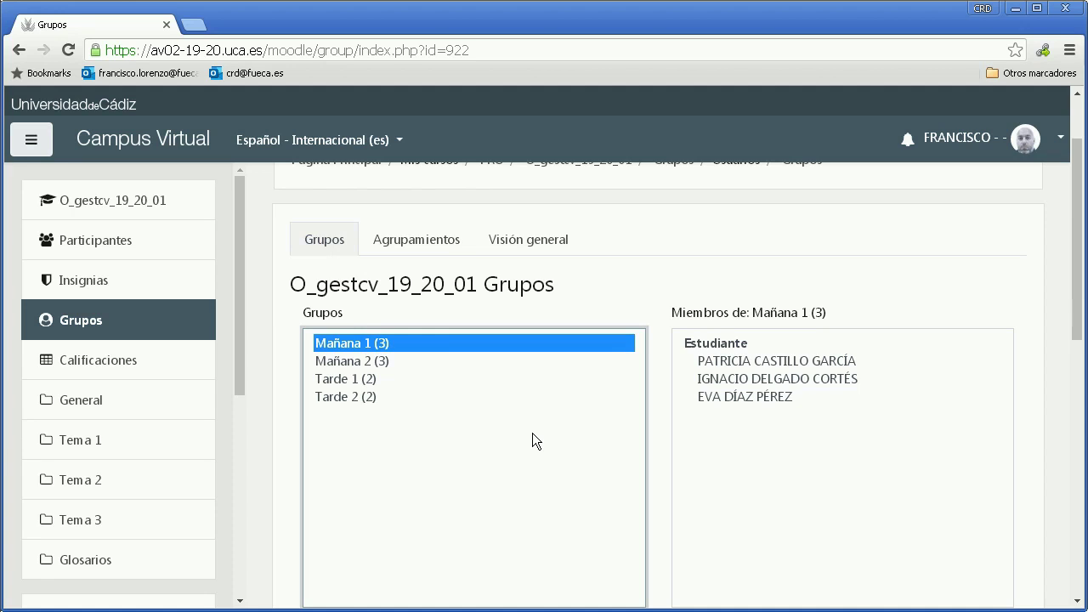
click(342, 361)
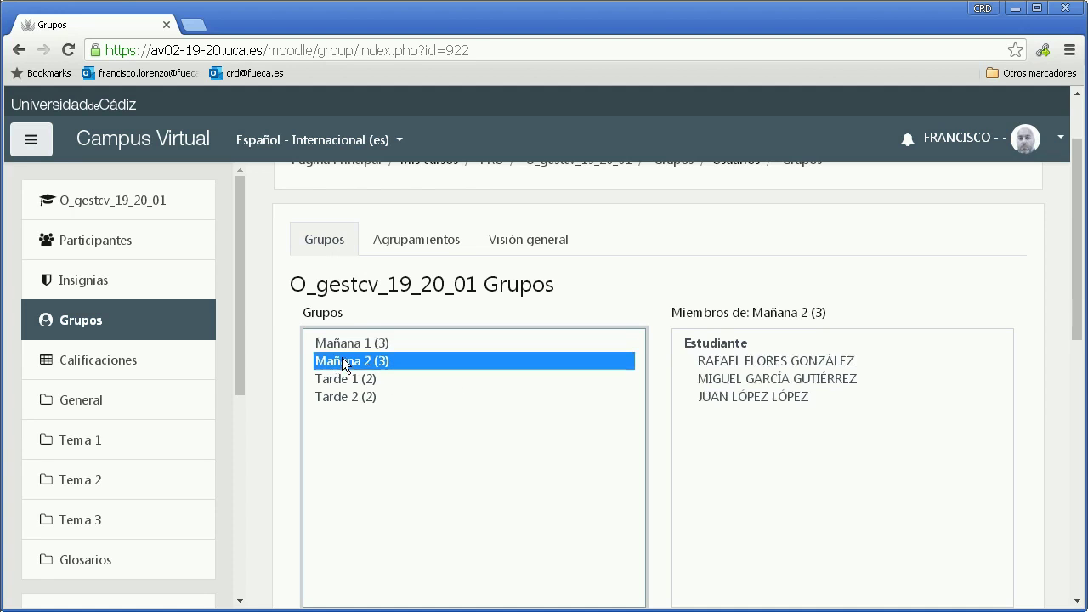
click(383, 379)
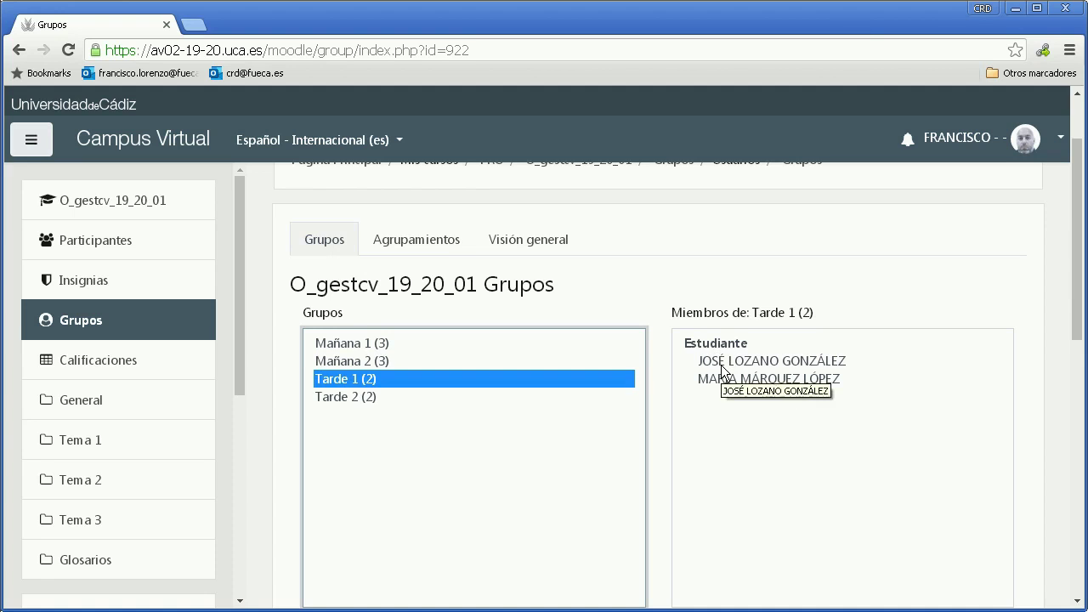
scroll(721, 364, down, 3)
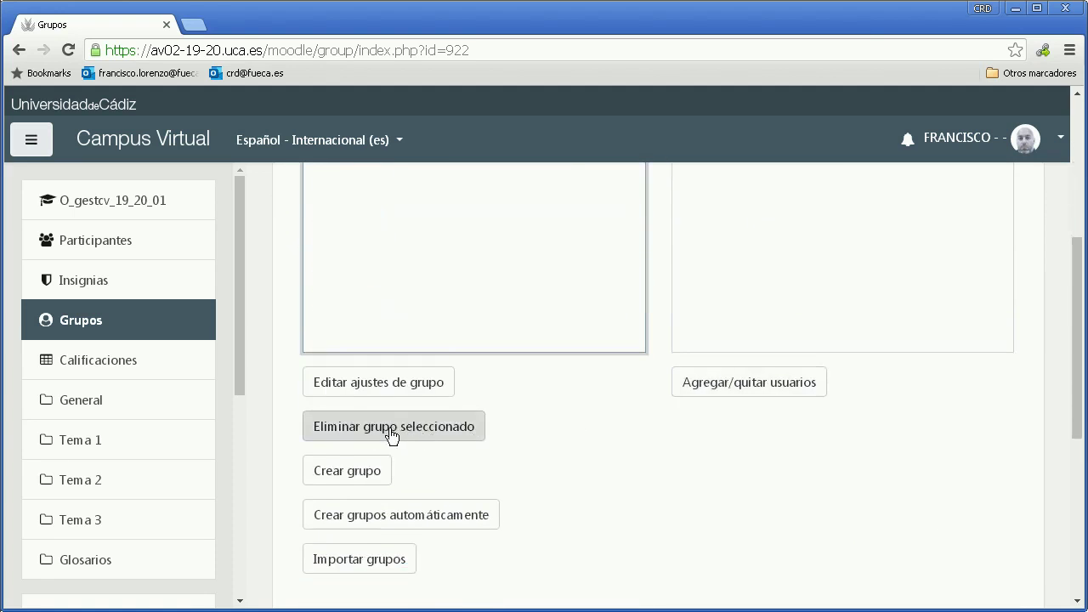
scroll(393, 436, up, 2)
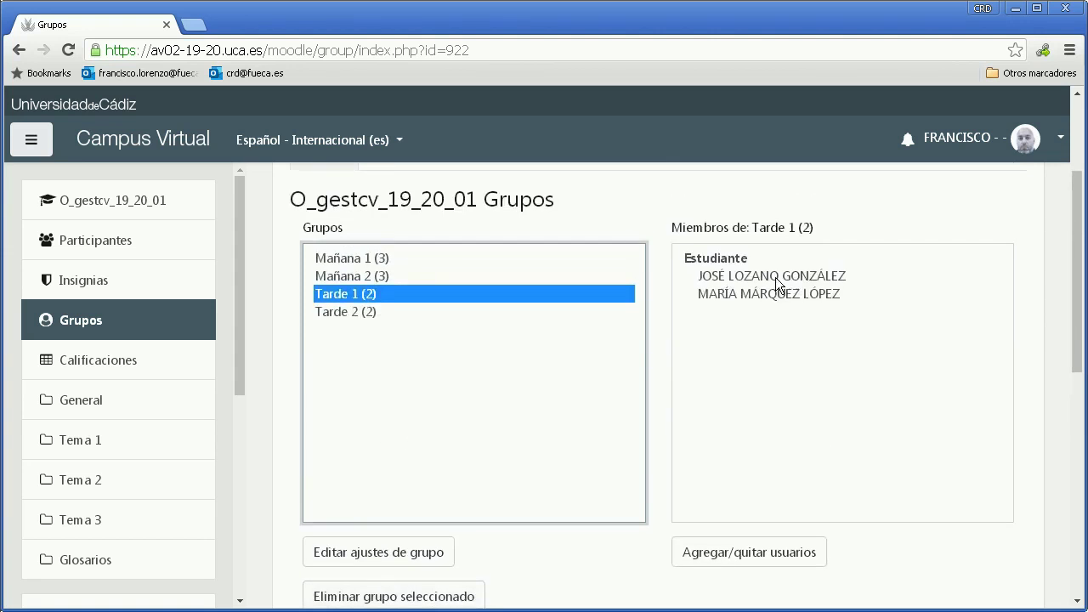
Create a new group named "Tarde 3" with the remaining settings at their defaults and save it.
scroll(445, 376, down, 2)
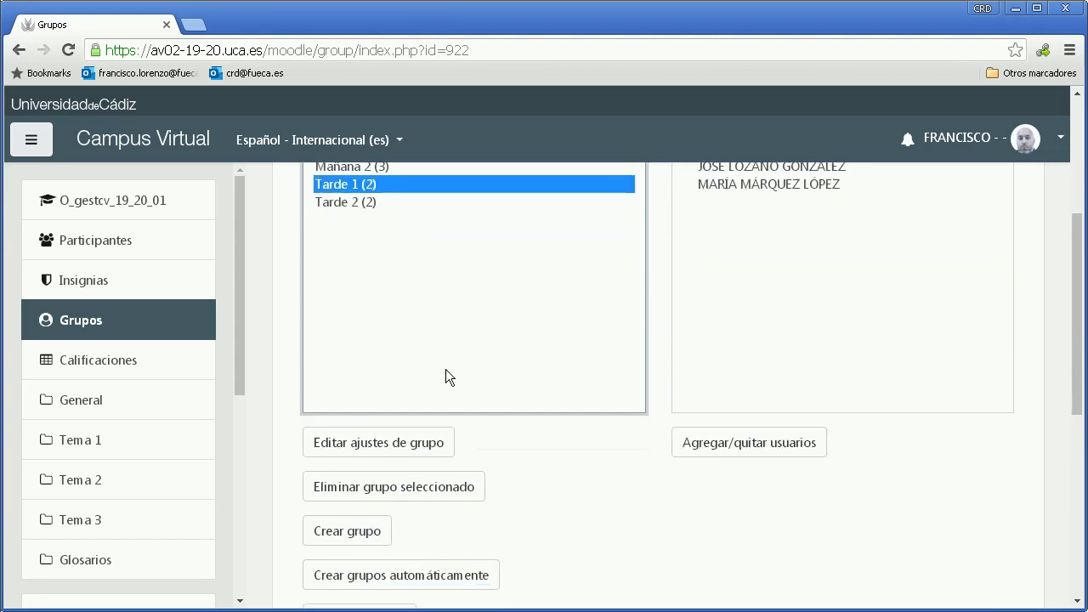
click(355, 476)
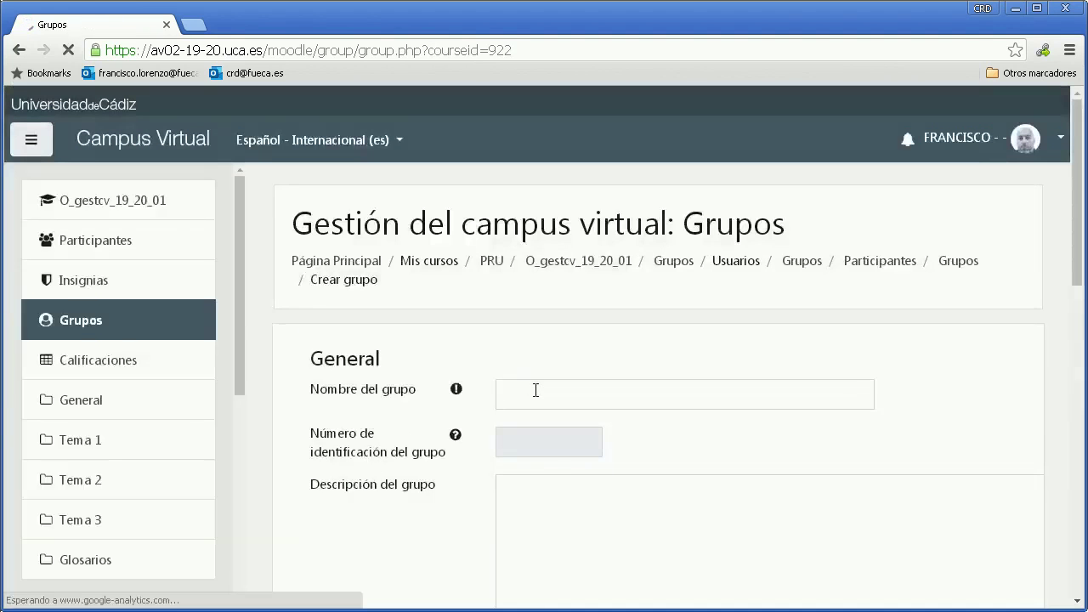
click(534, 390)
text(Tar)
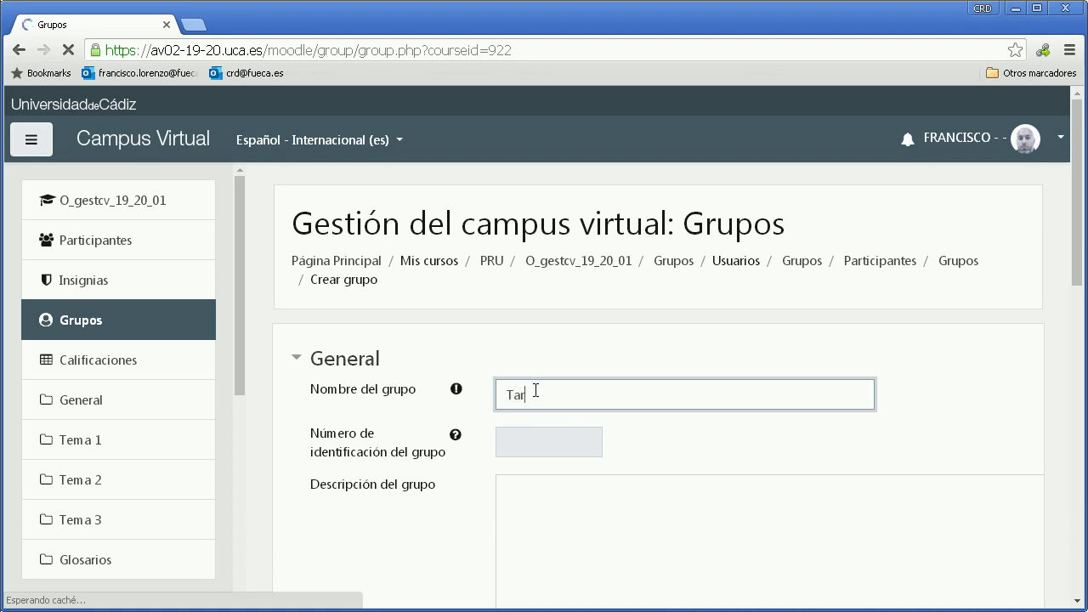
text(de 3)
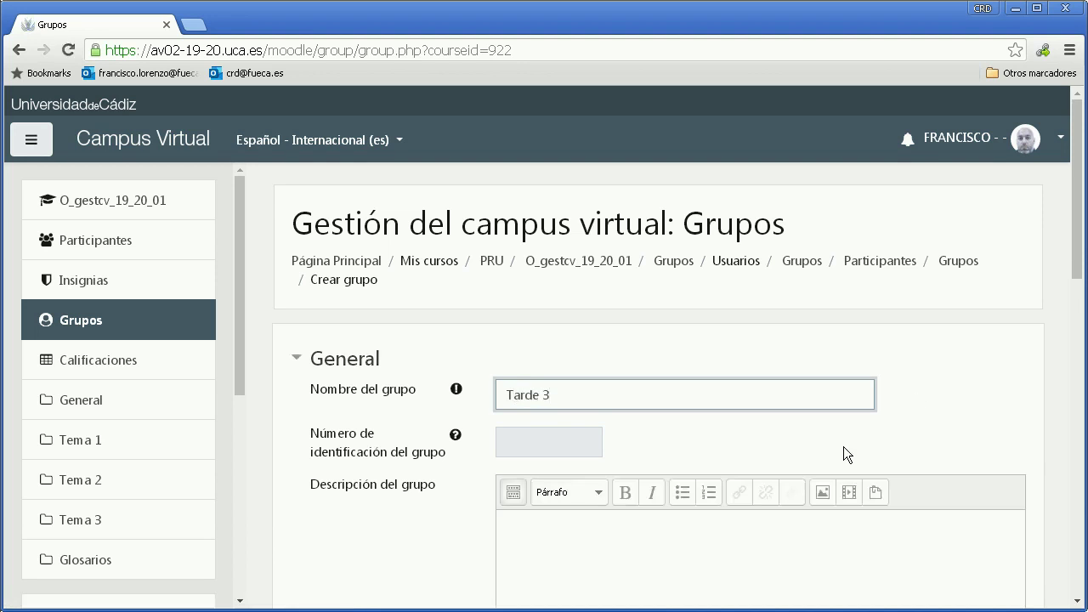
scroll(843, 446, down, 4)
scroll(843, 446, down, 3)
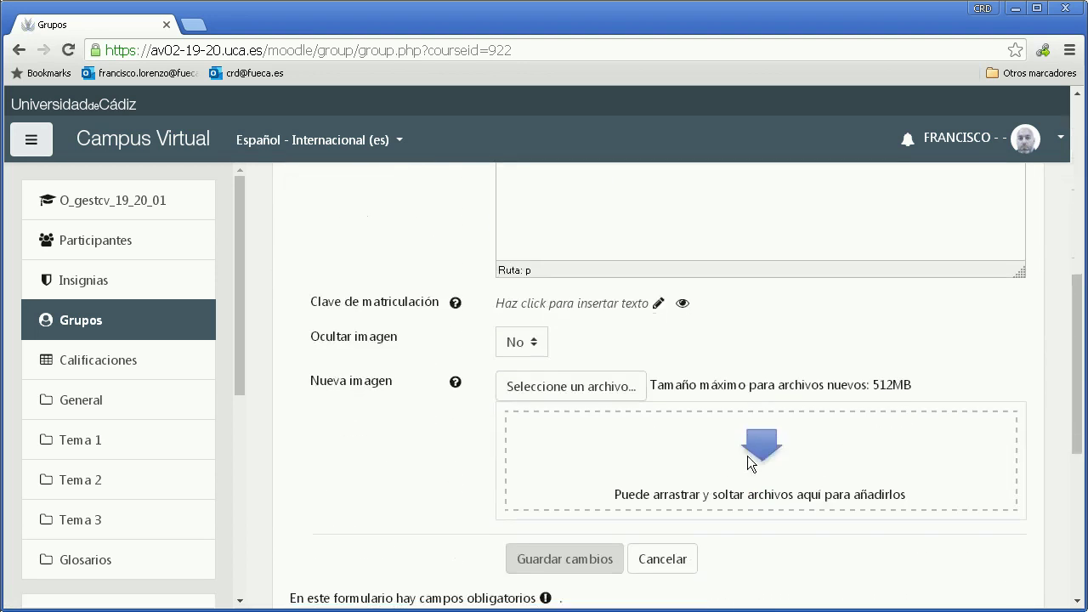
click(532, 559)
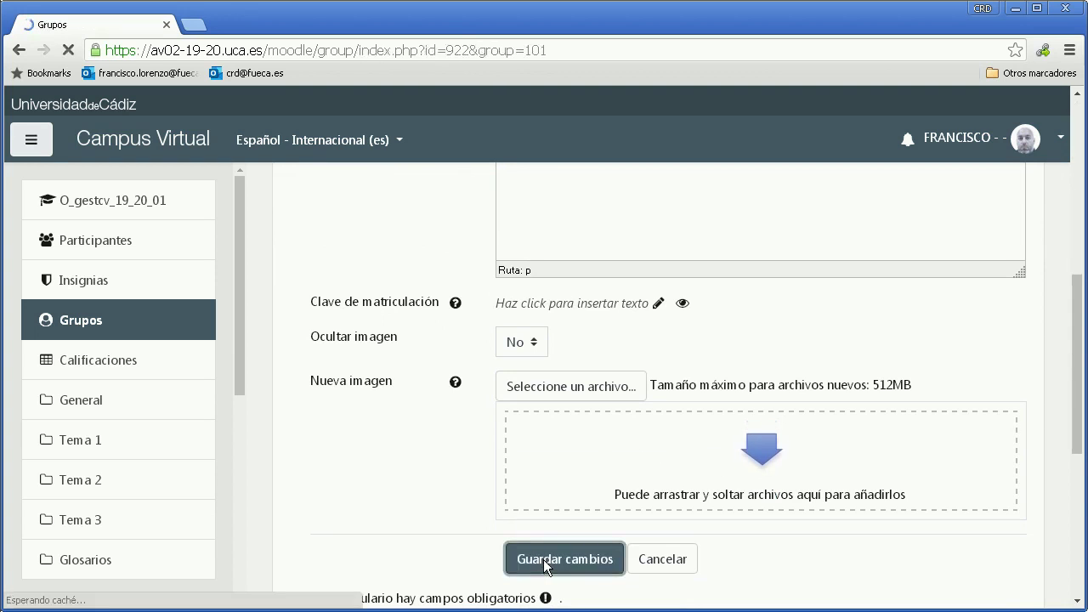
Select the group Tarde 3 and open its page for adding or removing users.
scroll(365, 509, down, 1)
click(337, 513)
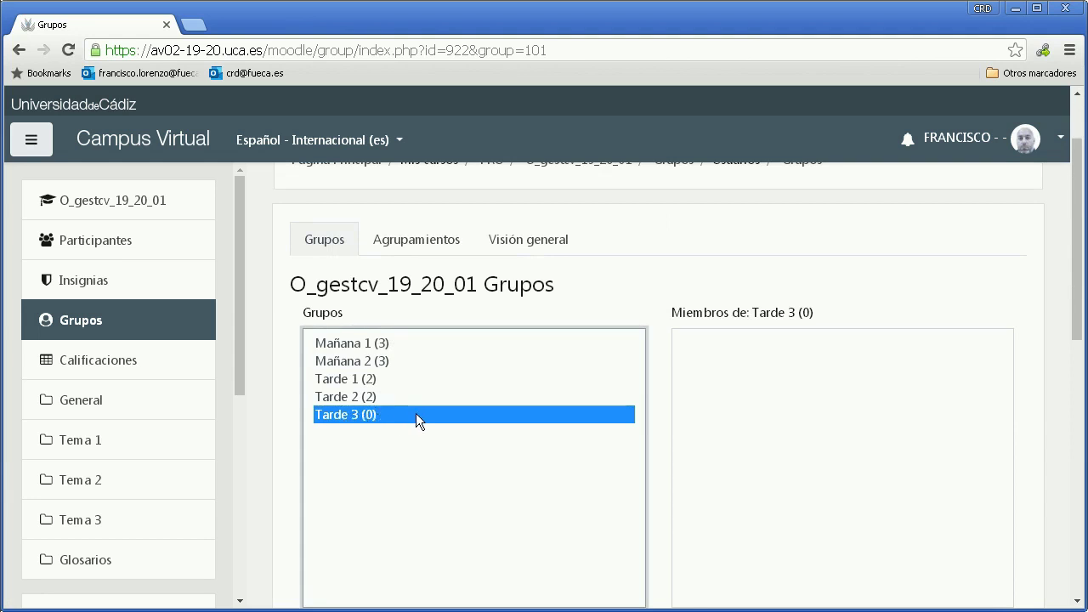
scroll(416, 413, down, 3)
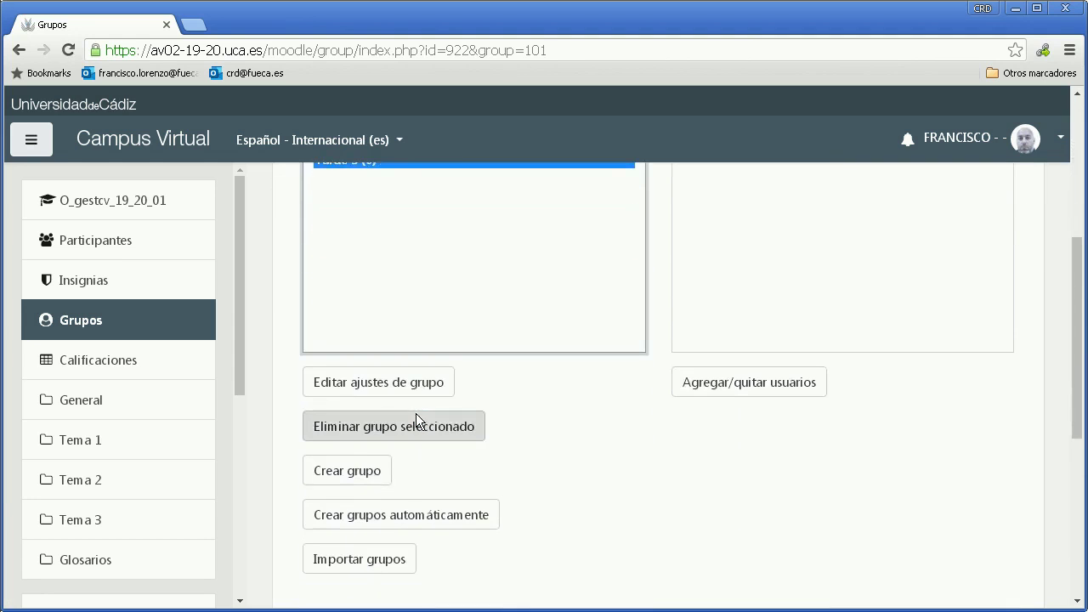
scroll(419, 393, up, 1)
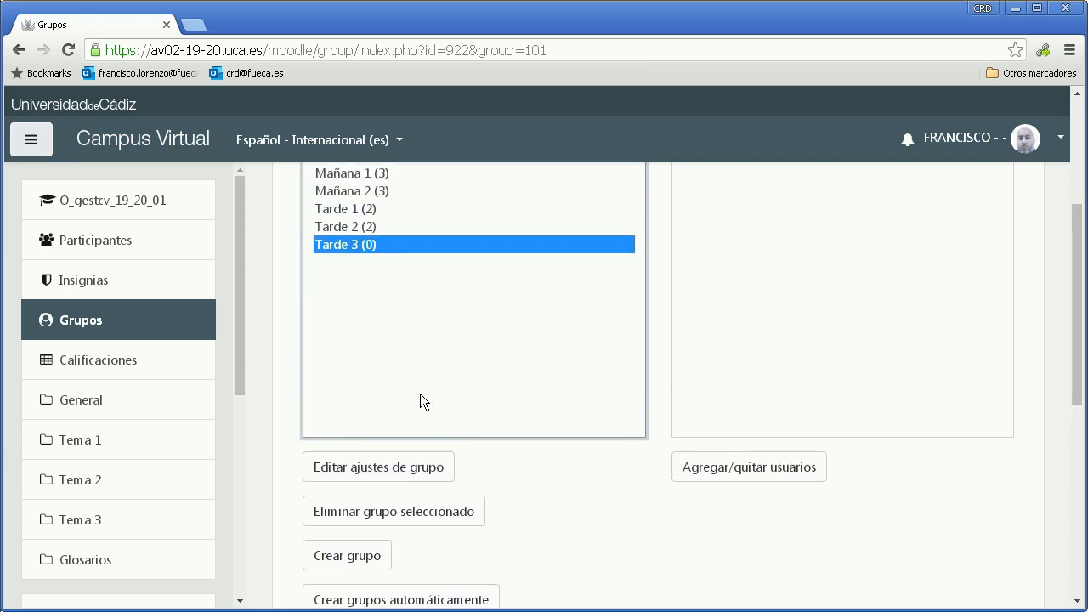
scroll(419, 394, down, 1)
click(752, 378)
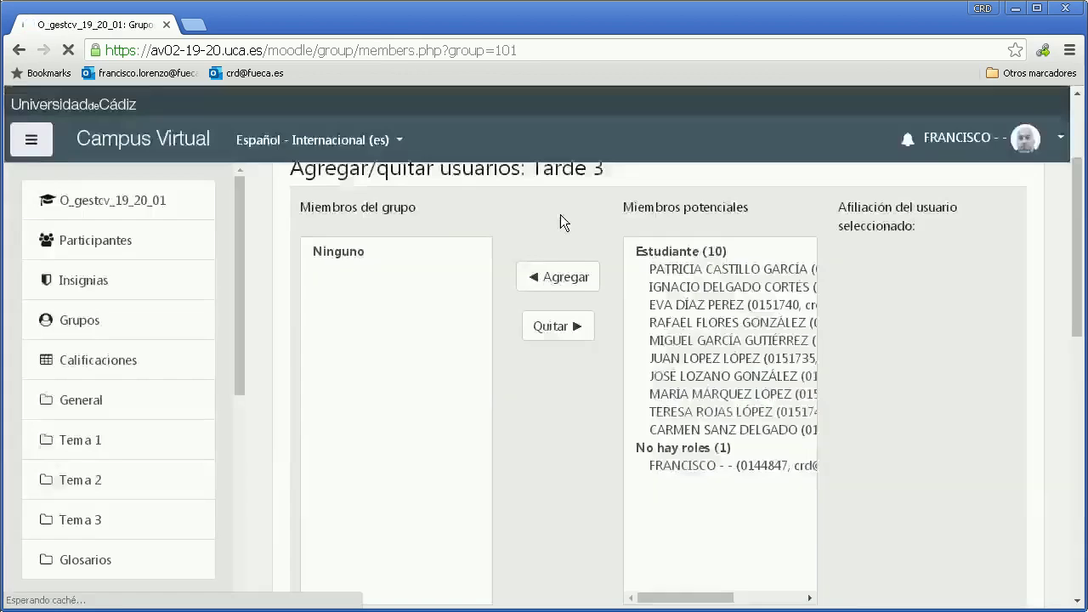
click(665, 268)
click(670, 305)
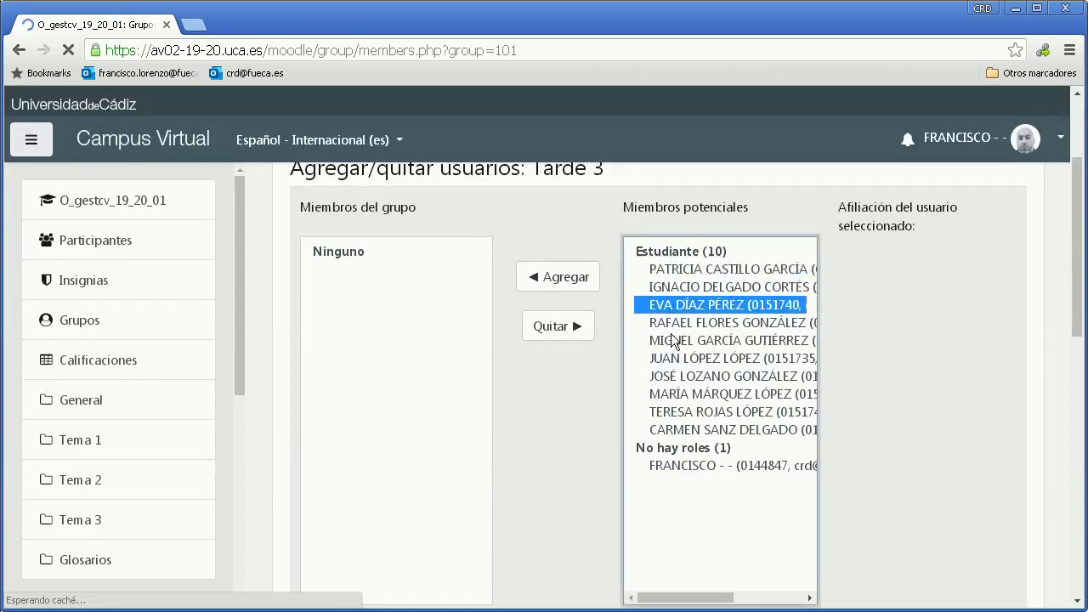
click(671, 340)
click(683, 465)
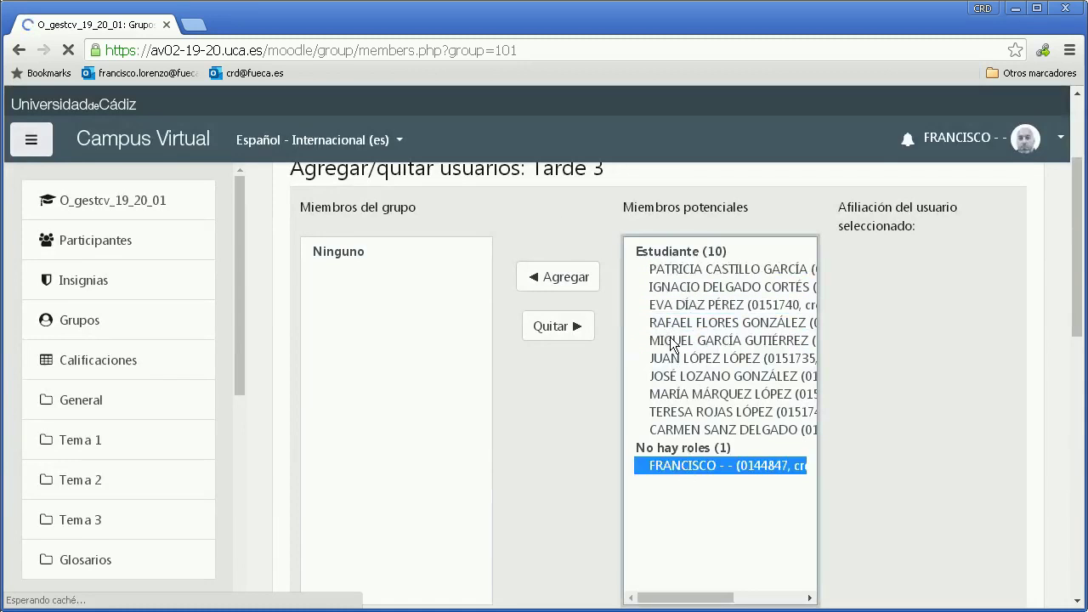
Add the first, third, fourth, fifth and sixth students in the potential members list to Tarde 3 together.
click(662, 272)
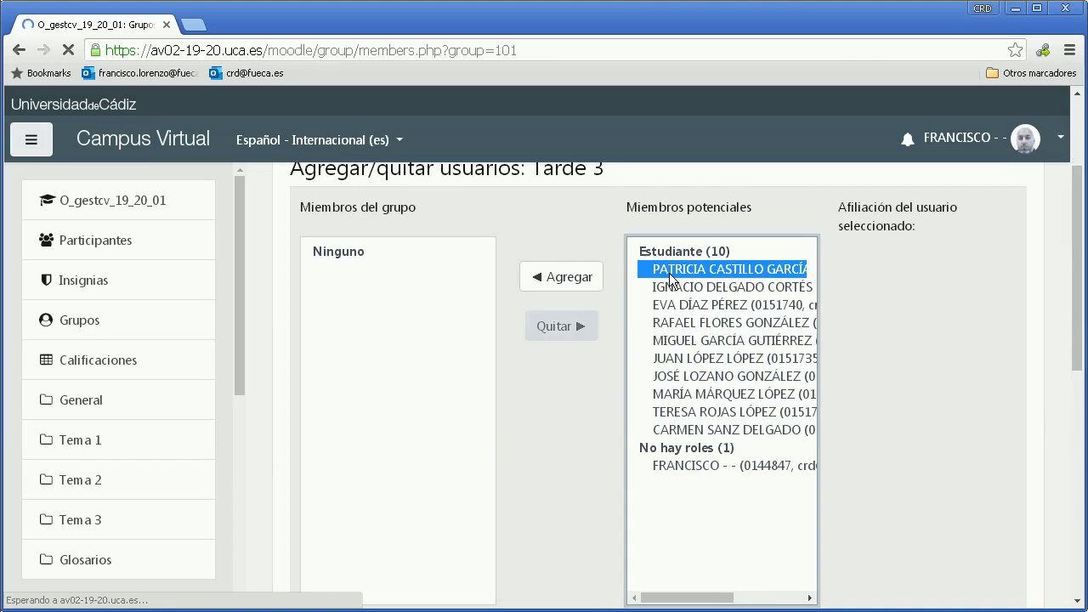
ctrl+click(672, 305)
ctrl+click(674, 323)
ctrl+click(677, 340)
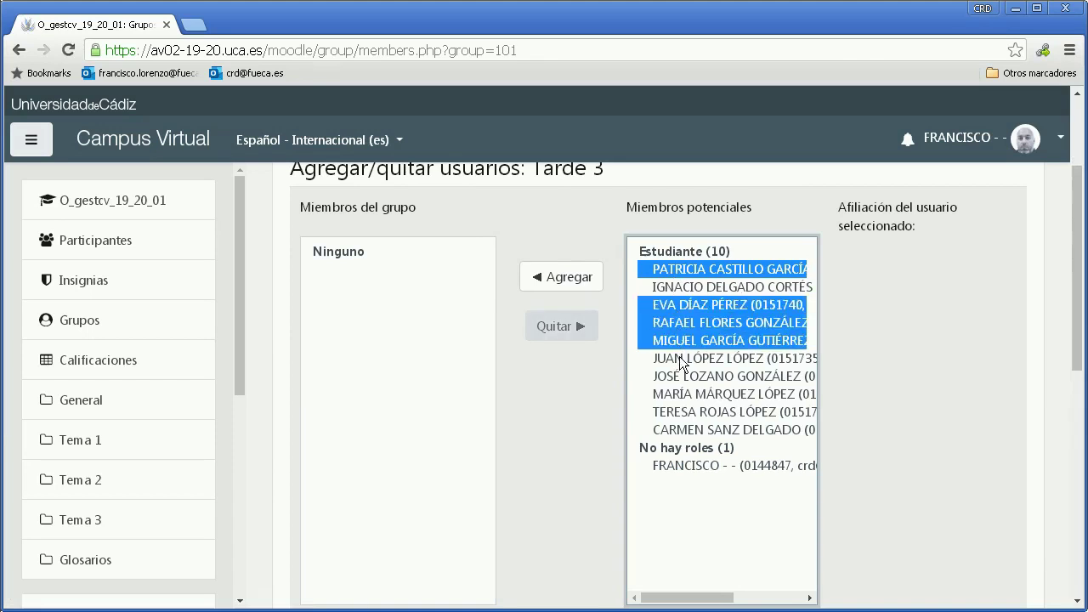
ctrl+click(680, 358)
click(566, 274)
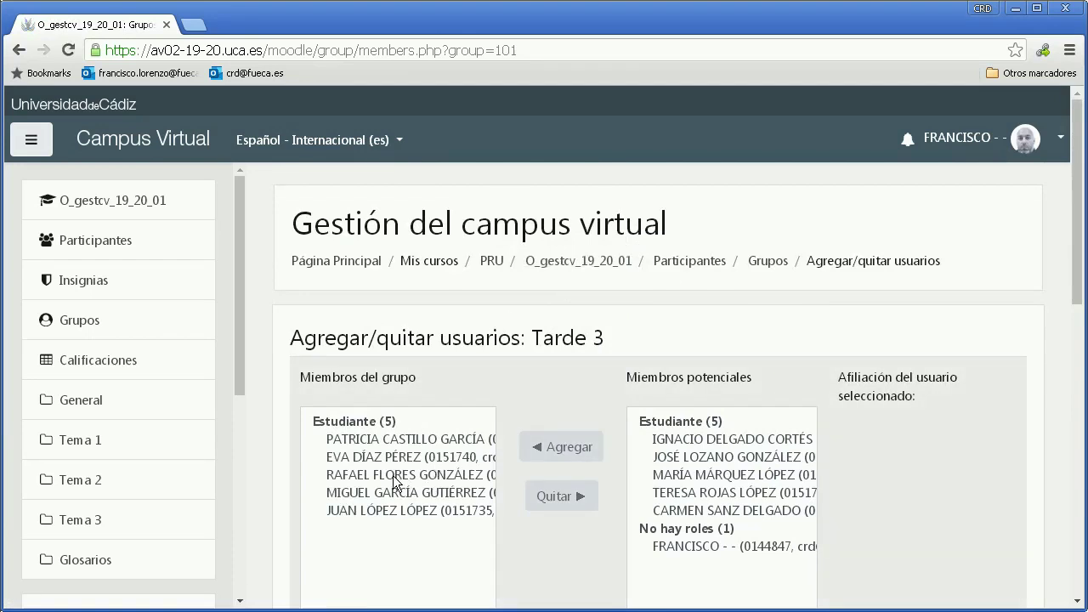
Remove the third and fourth listed students from the members of Tarde 3.
click(393, 475)
ctrl+click(413, 321)
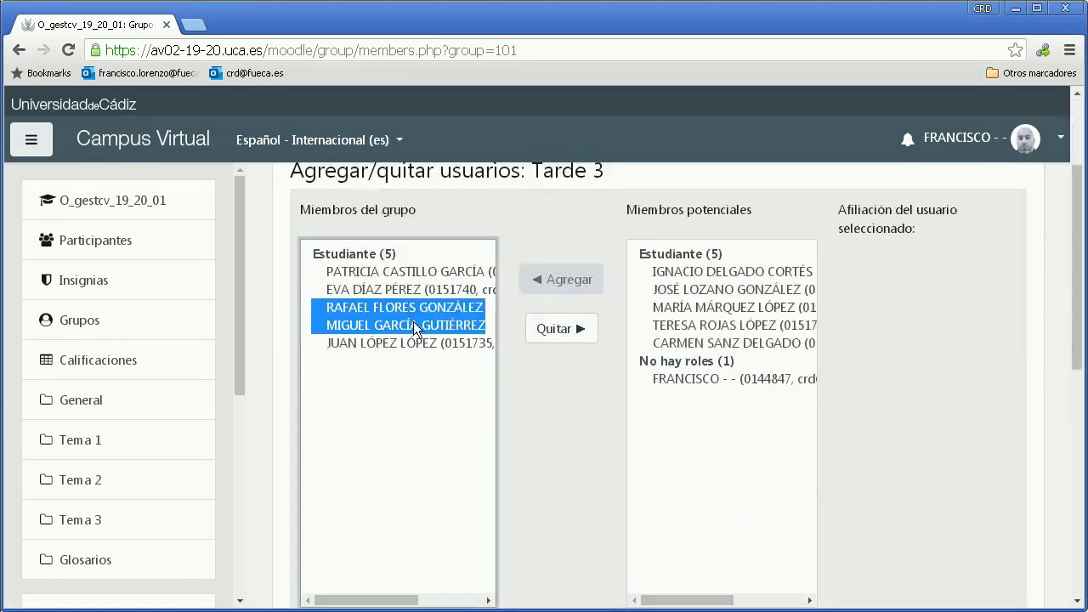
click(550, 331)
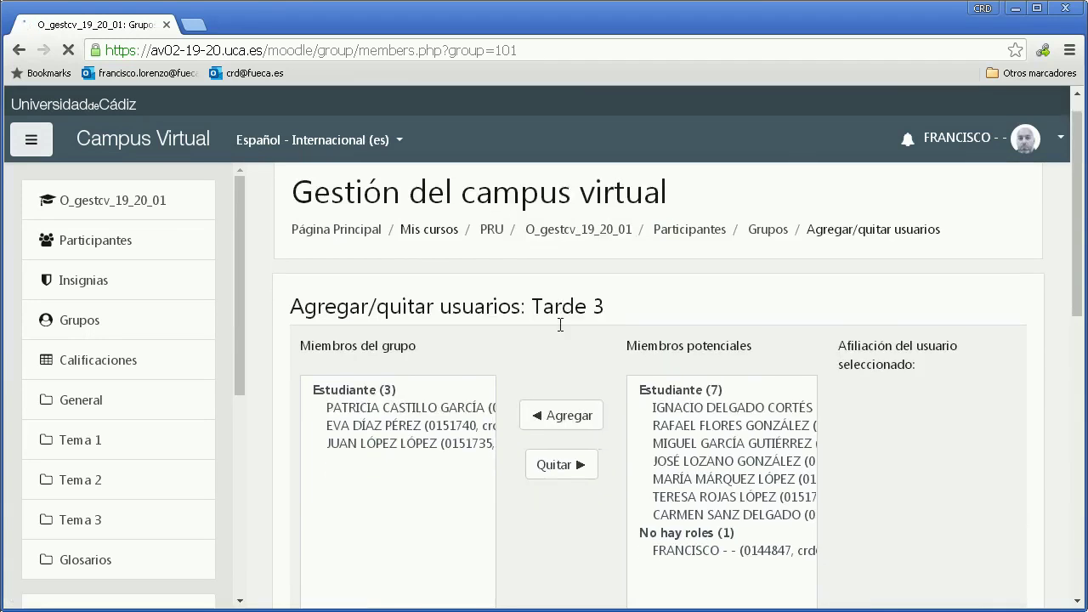
Look over the member lists and user search fields of Tarde 3, and return to the course's groups list.
scroll(560, 325, down, 5)
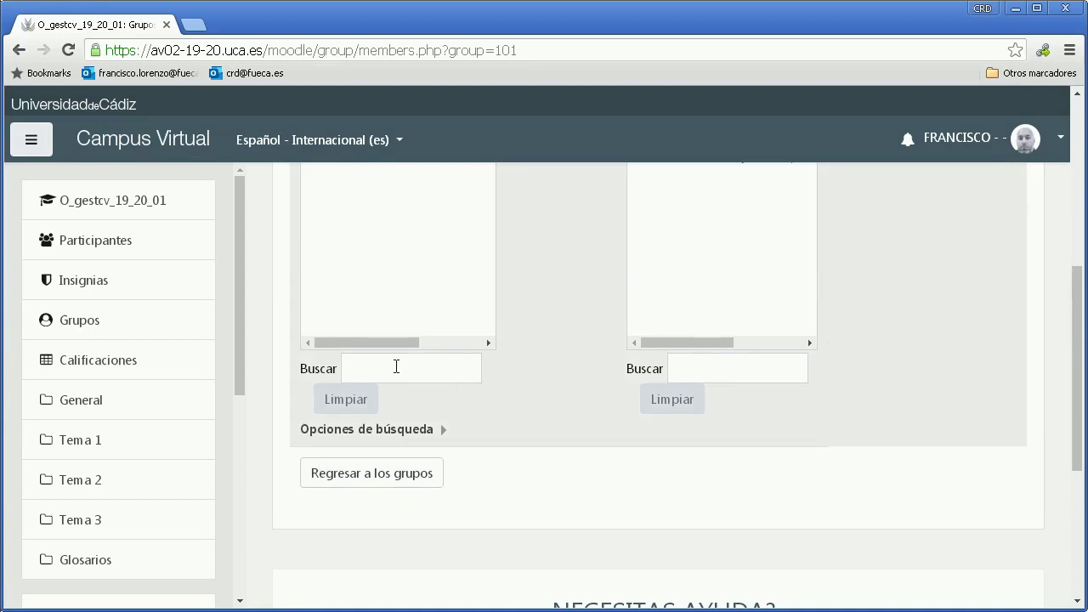
scroll(538, 297, up, 3)
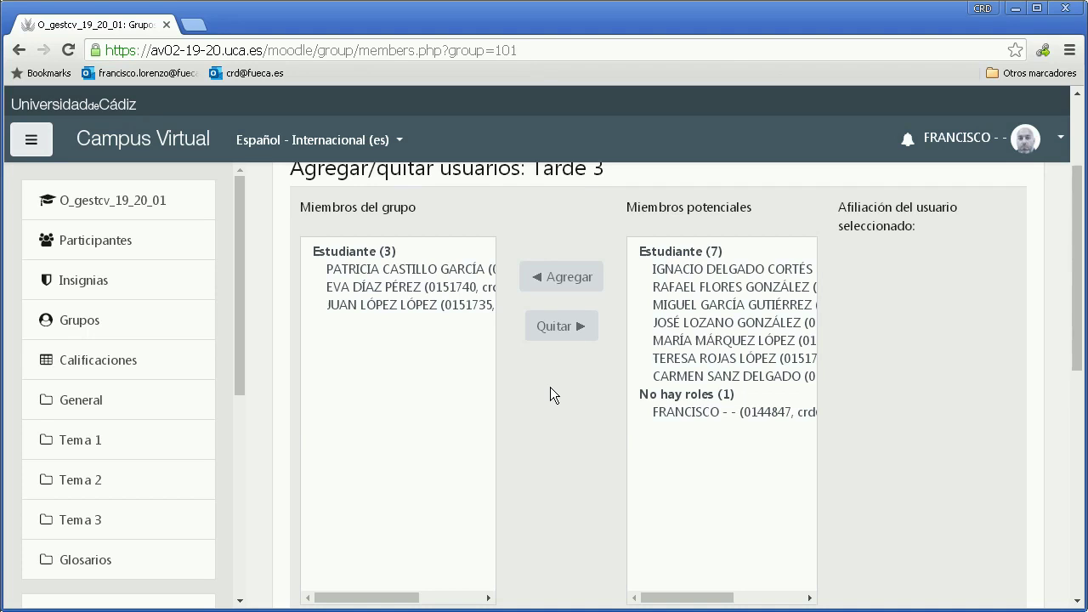
scroll(551, 391, down, 2)
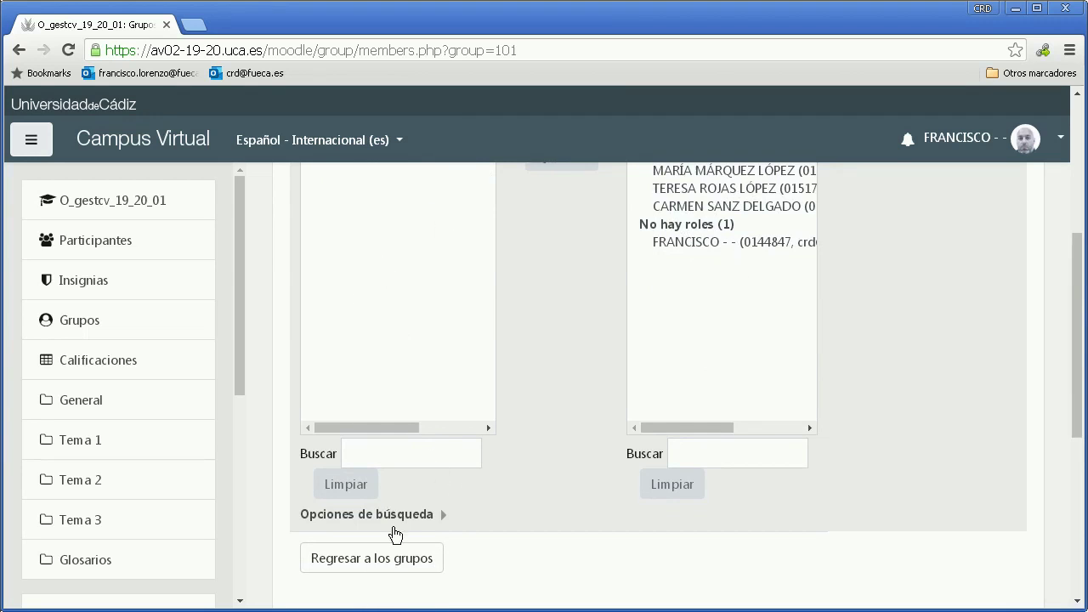
click(391, 566)
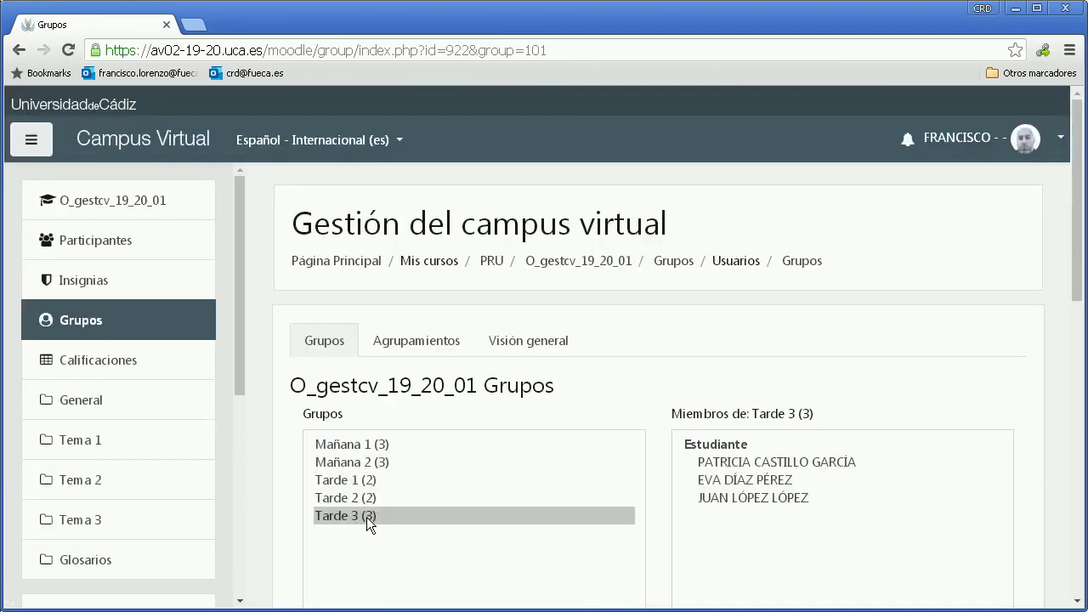
Check the member list of Tarde 3 and the options for editing, deleting, creating and importing groups.
scroll(454, 351, down, 2)
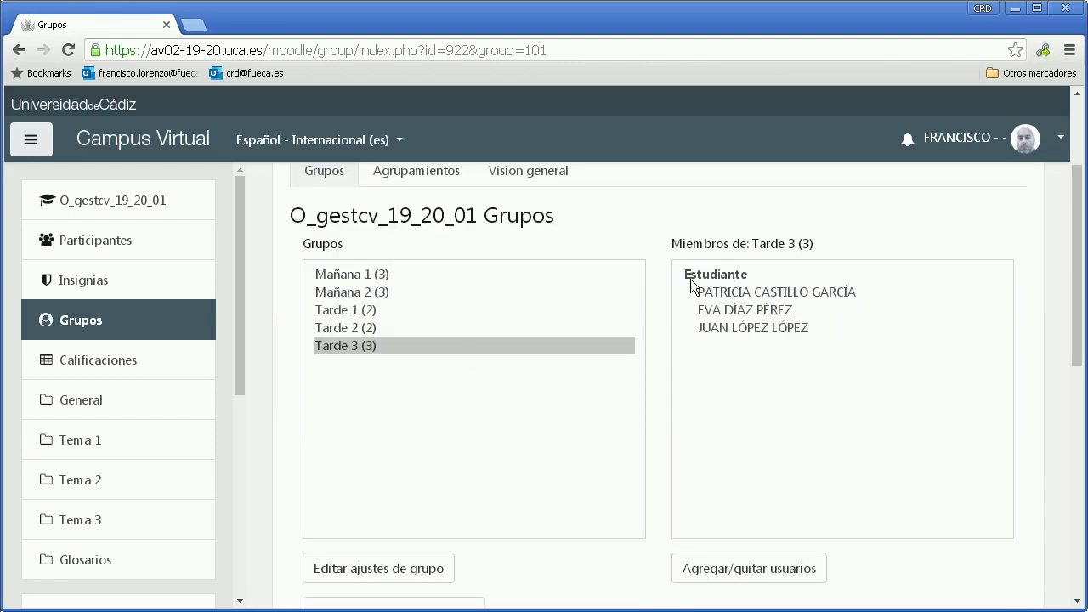
scroll(578, 347, down, 1)
scroll(578, 345, down, 3)
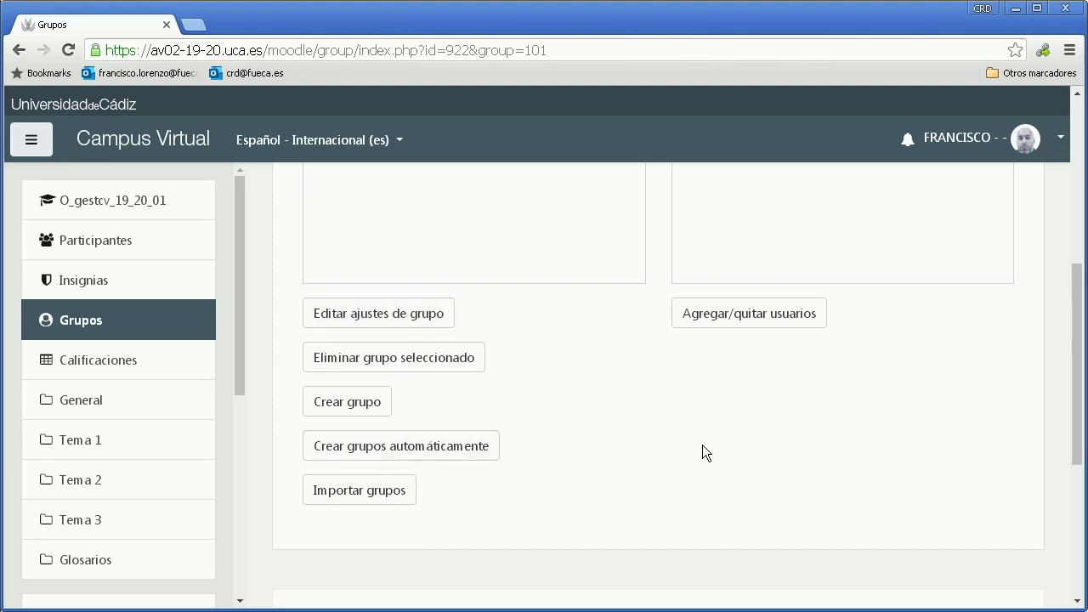
scroll(709, 448, up, 3)
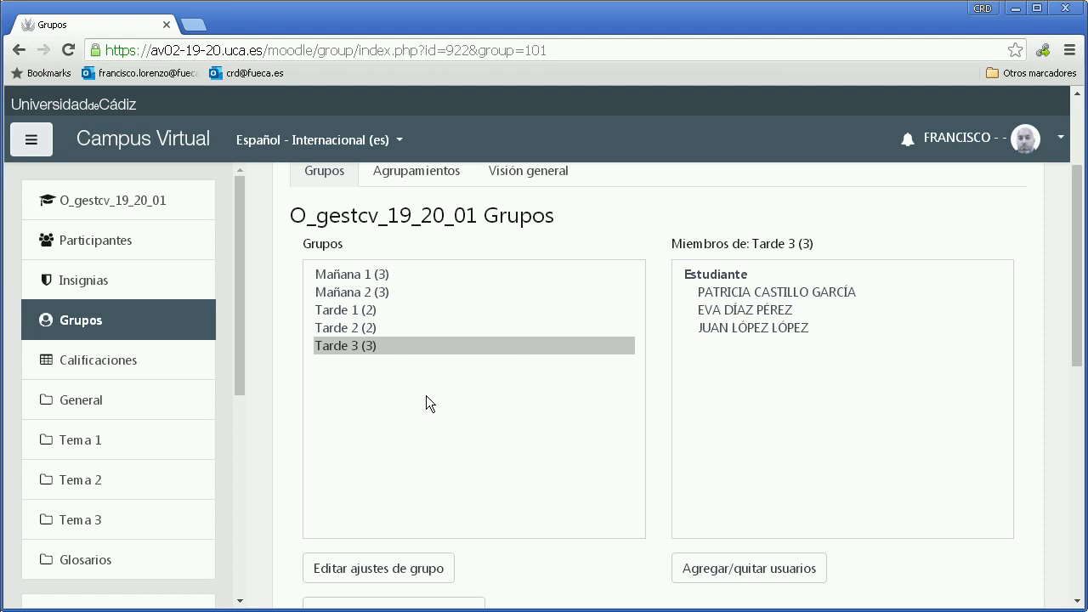
Open the form for creating groups automatically in the course.
scroll(505, 350, down, 2)
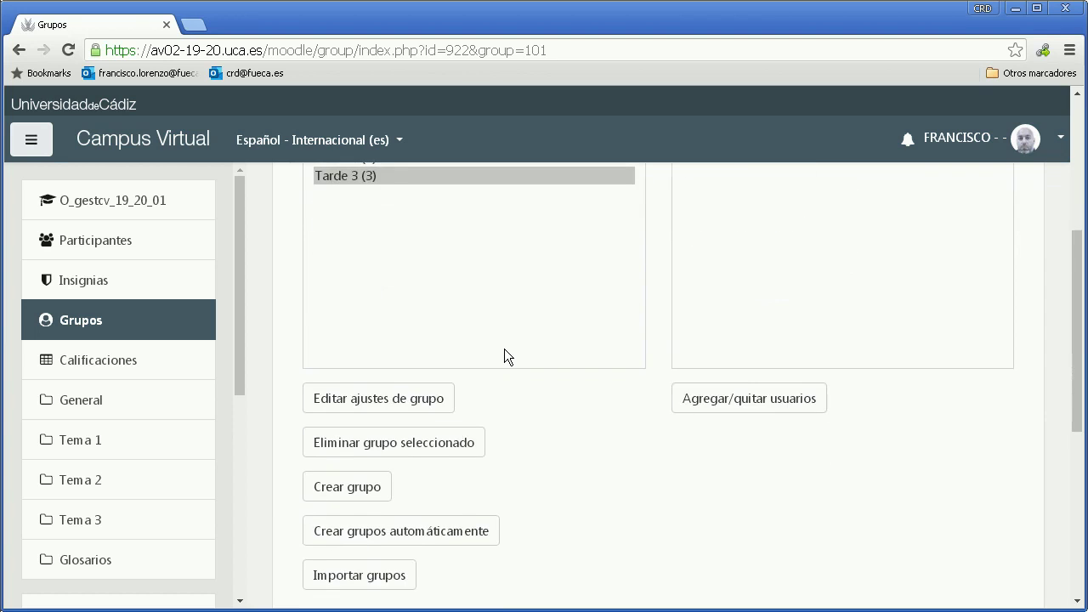
scroll(504, 355, down, 1)
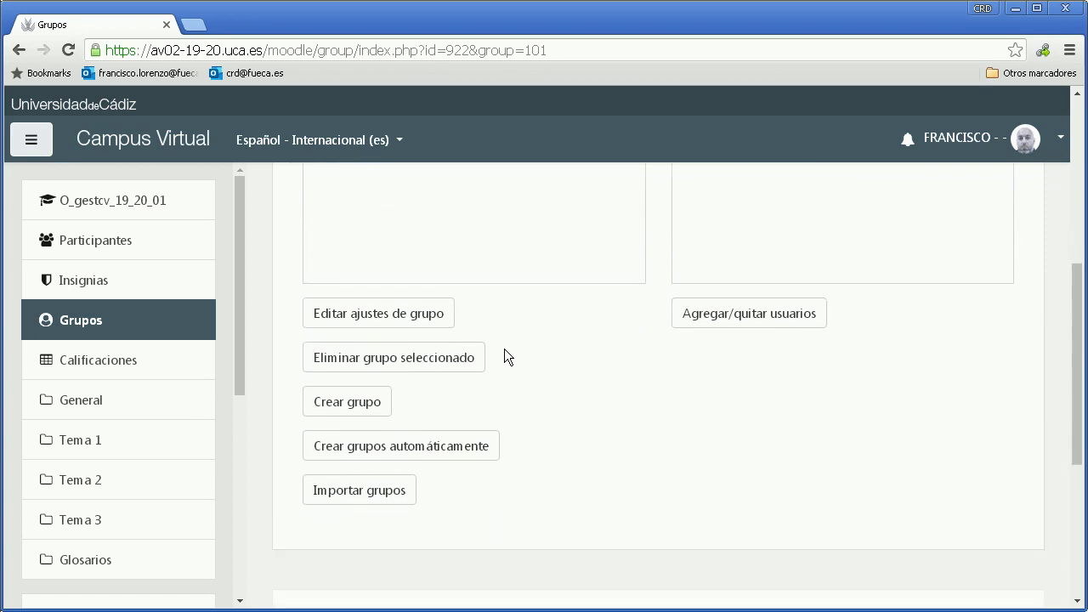
click(402, 448)
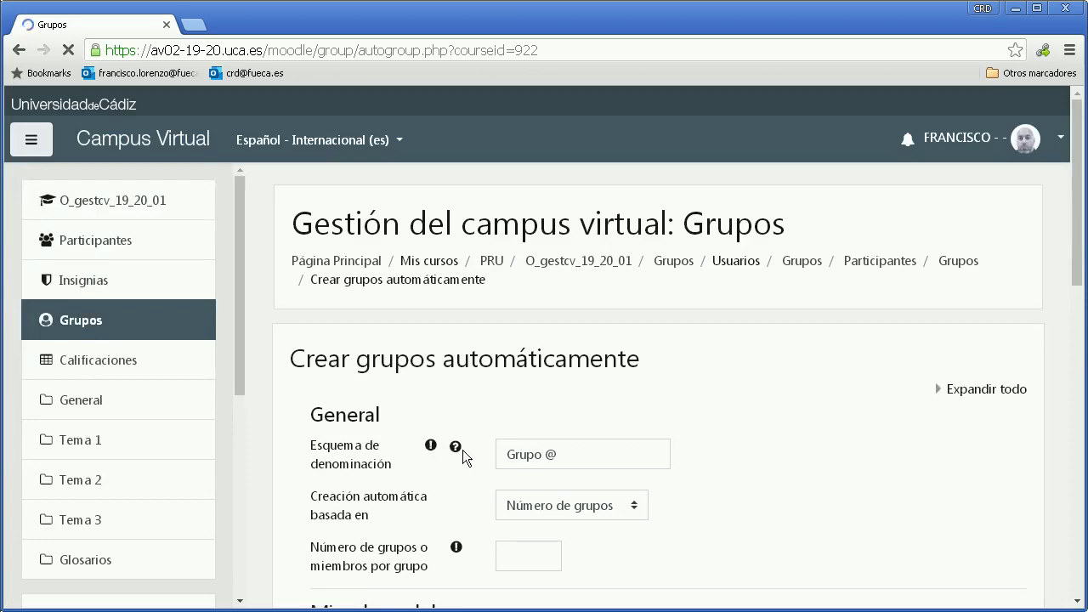
Set the naming scheme of the automatically created groups to "Grupo #" so that they are numbered.
click(543, 459)
key(Delete)
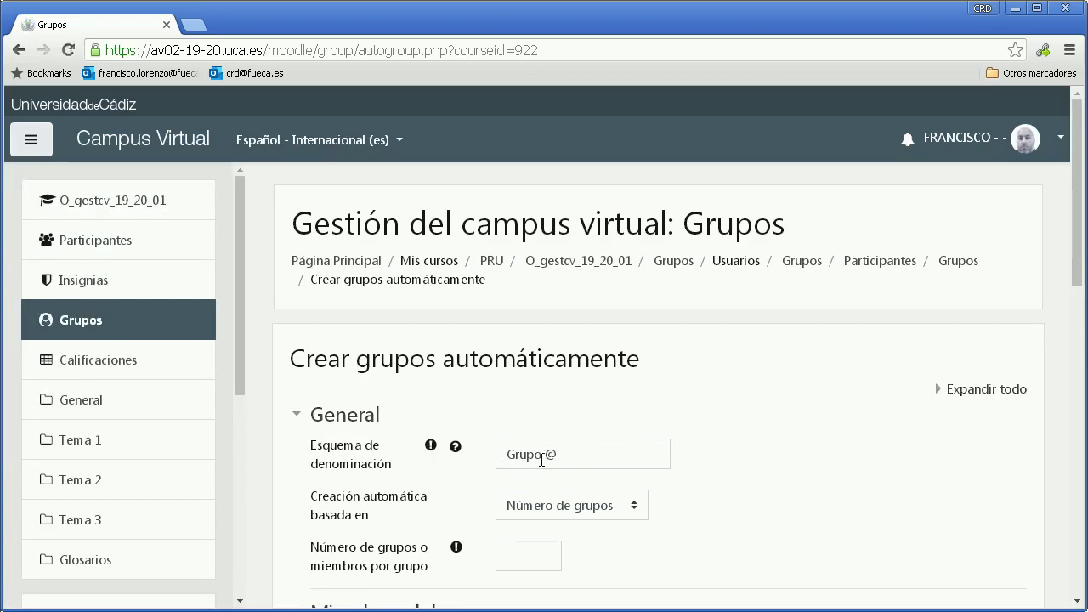
mouse_move(542, 457)
mouse_down()
mouse_move(505, 456)
mouse_move(553, 455)
mouse_move(541, 456)
mouse_up()
click(539, 456)
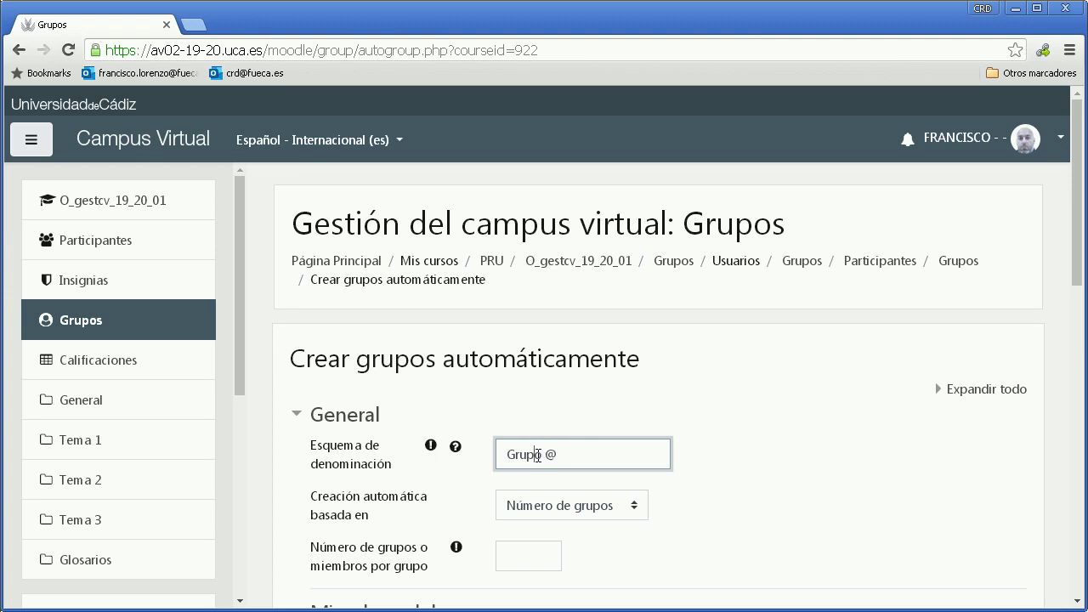
double_click(526, 454)
double_click(550, 455)
click(570, 458)
double_click(551, 451)
text(#)
click(732, 487)
Enter 10 as the number of groups or members and base the automatic creation on Miembros por grupo.
scroll(734, 485, down, 2)
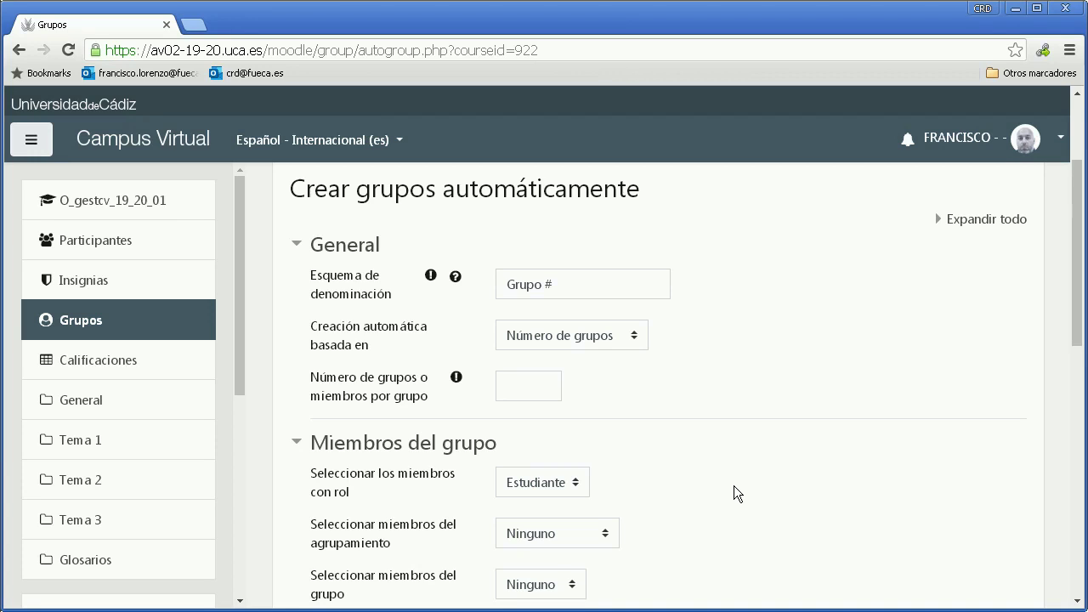
click(541, 389)
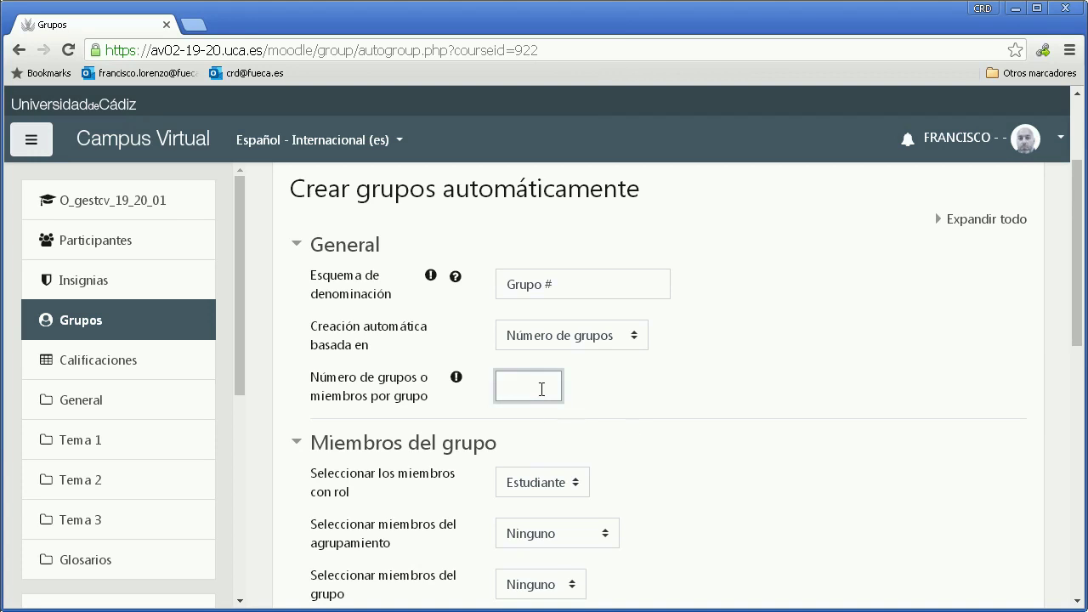
text(10)
click(586, 335)
click(567, 380)
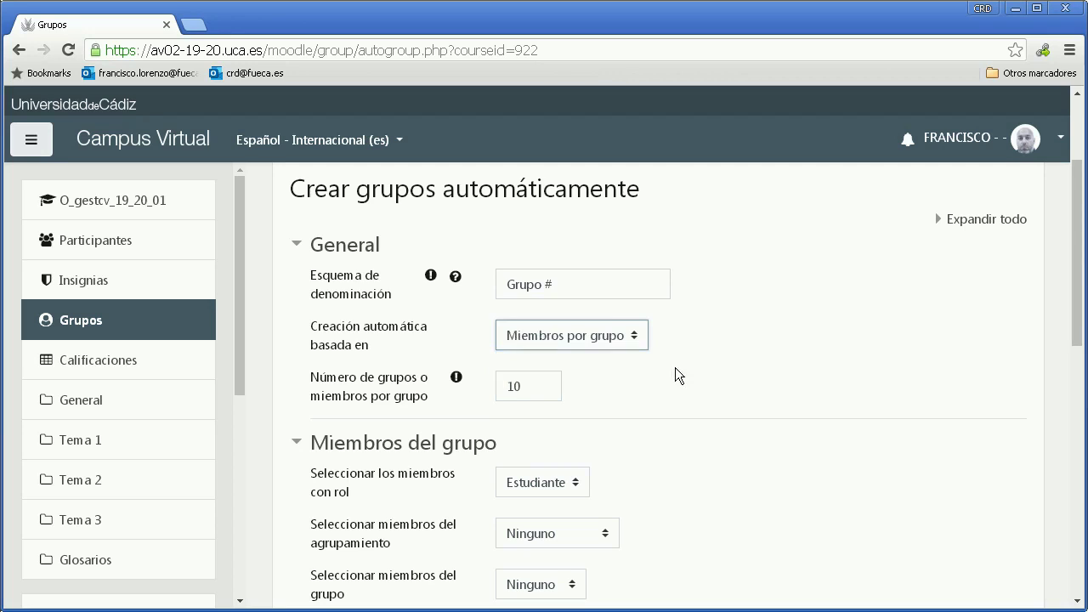
Base the automatic creation on Número de grupos and set the number of groups to 4.
click(540, 384)
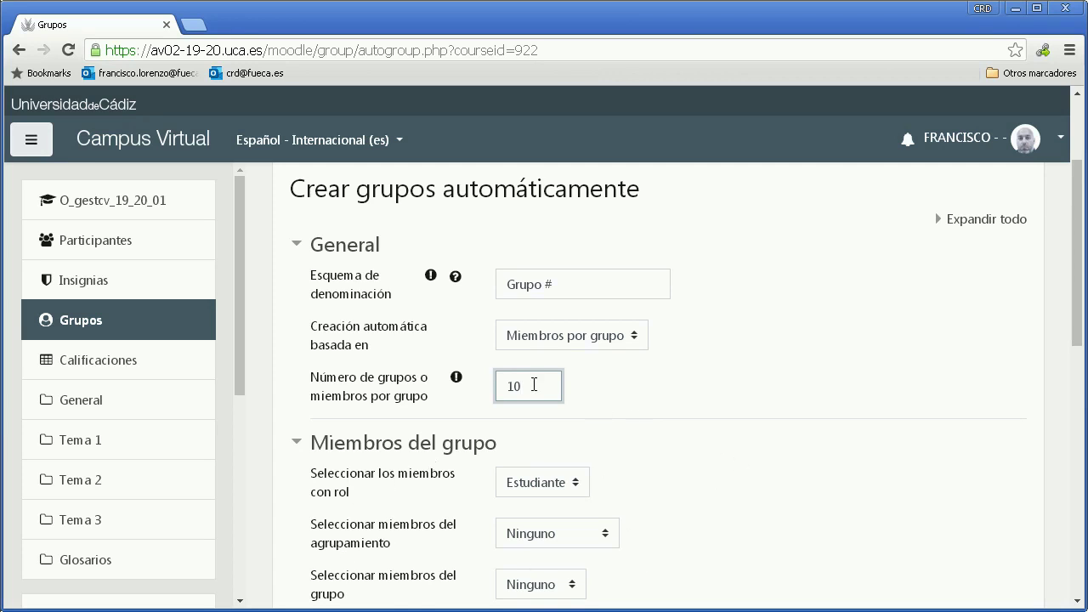
click(563, 340)
click(569, 360)
drag(537, 386, 502, 388)
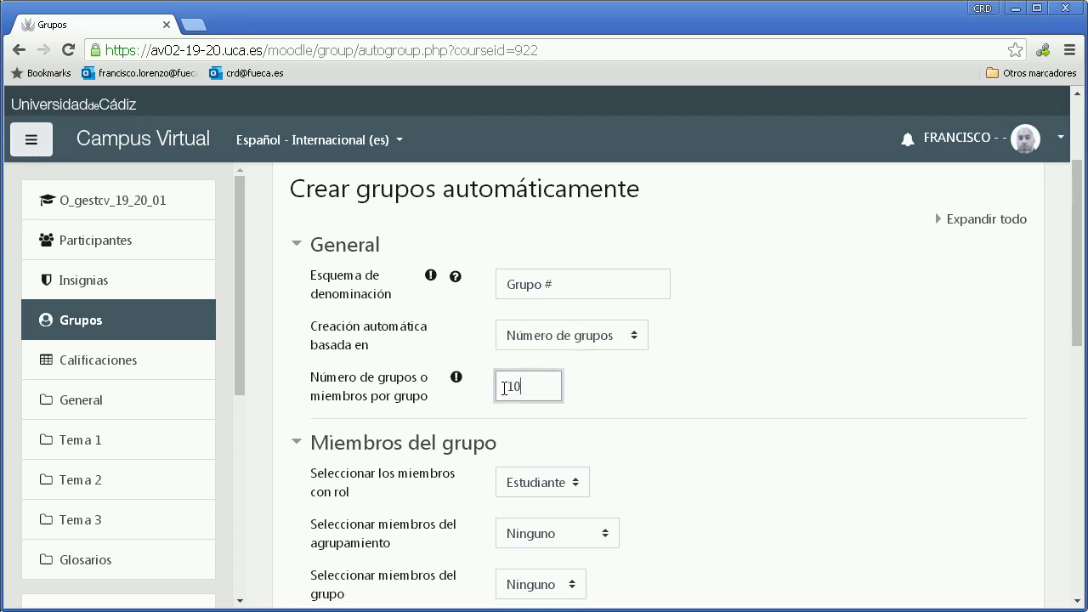
text(4)
click(736, 390)
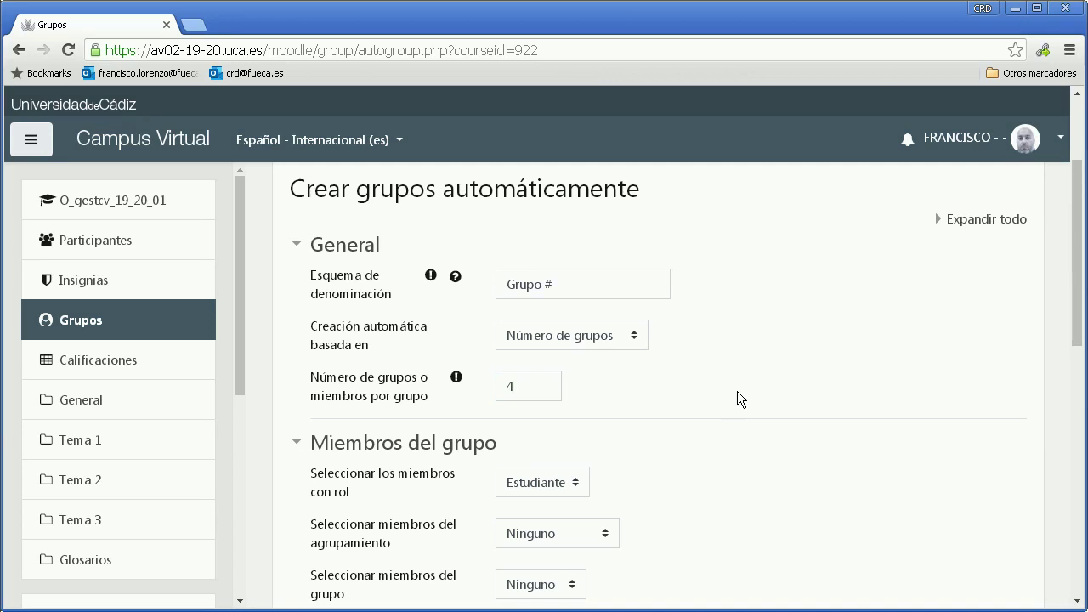
Examine the roles from which group members can be selected, keeping Estudiante.
scroll(736, 391, down, 1)
scroll(737, 401, down, 1)
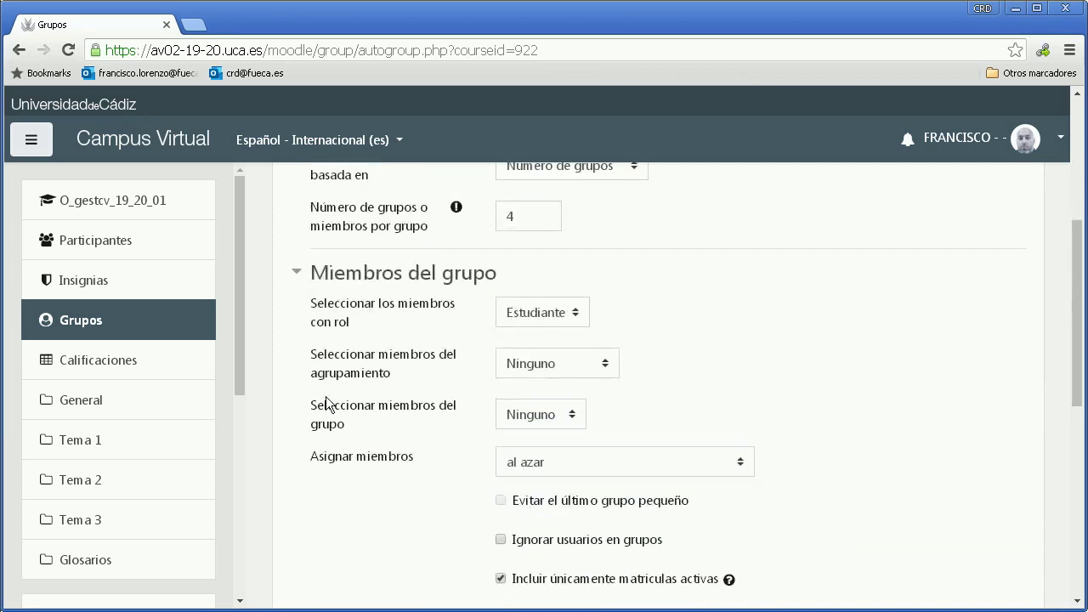
click(540, 302)
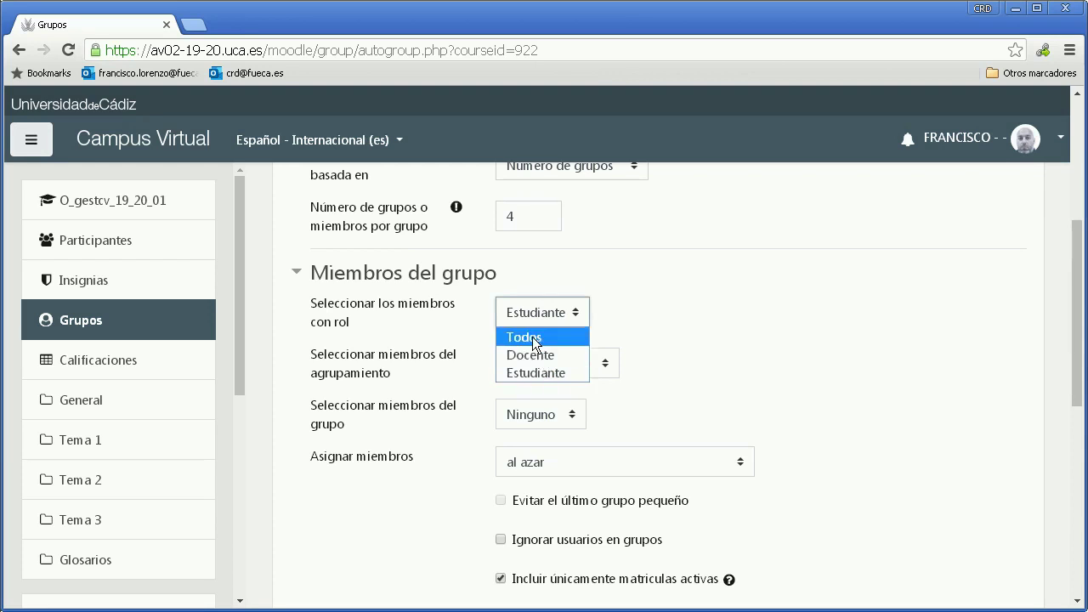
click(554, 371)
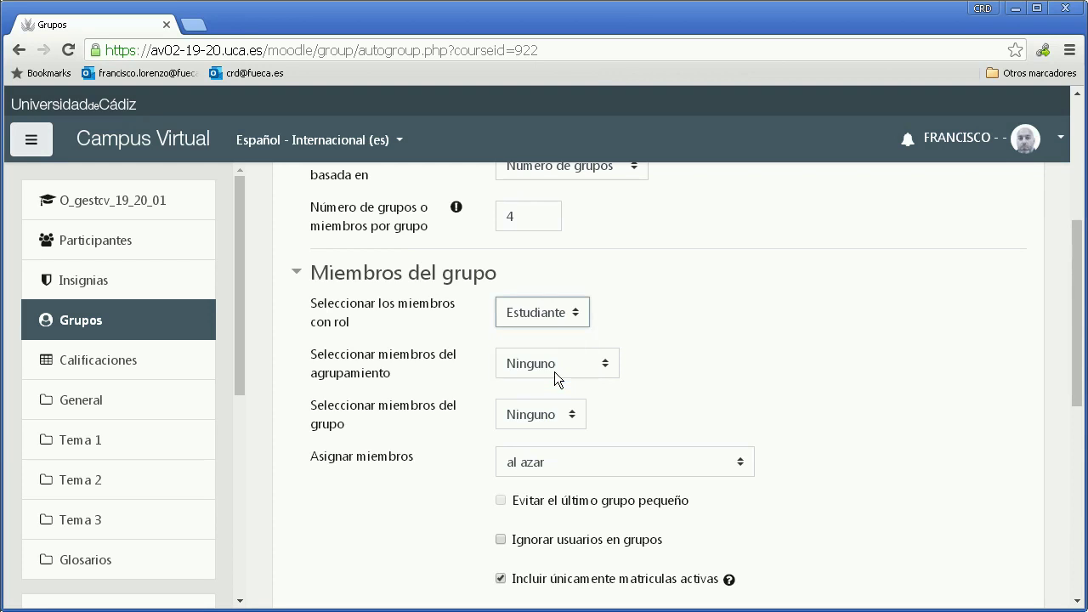
click(747, 309)
Examine the grouping, group and member assignment options, keeping Ninguno for both member filters and al azar for the assignment.
scroll(730, 314, down, 1)
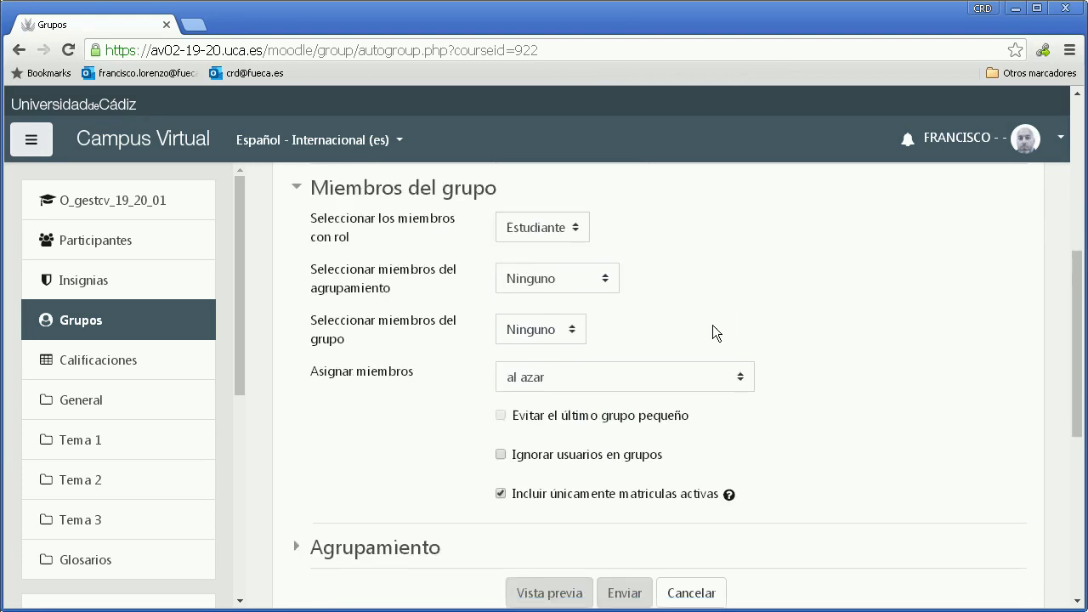
click(587, 278)
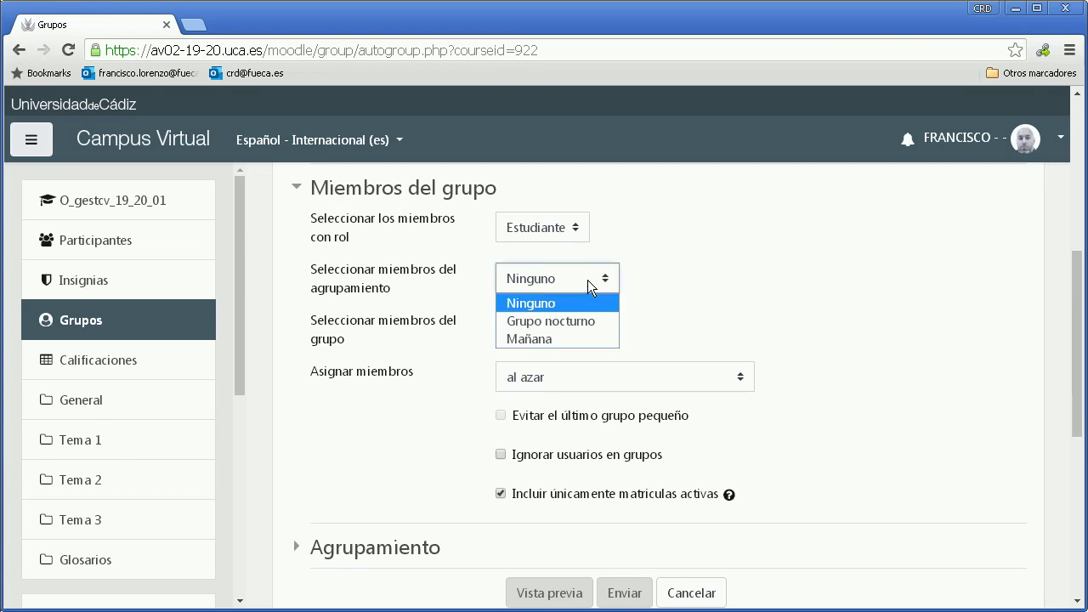
click(546, 302)
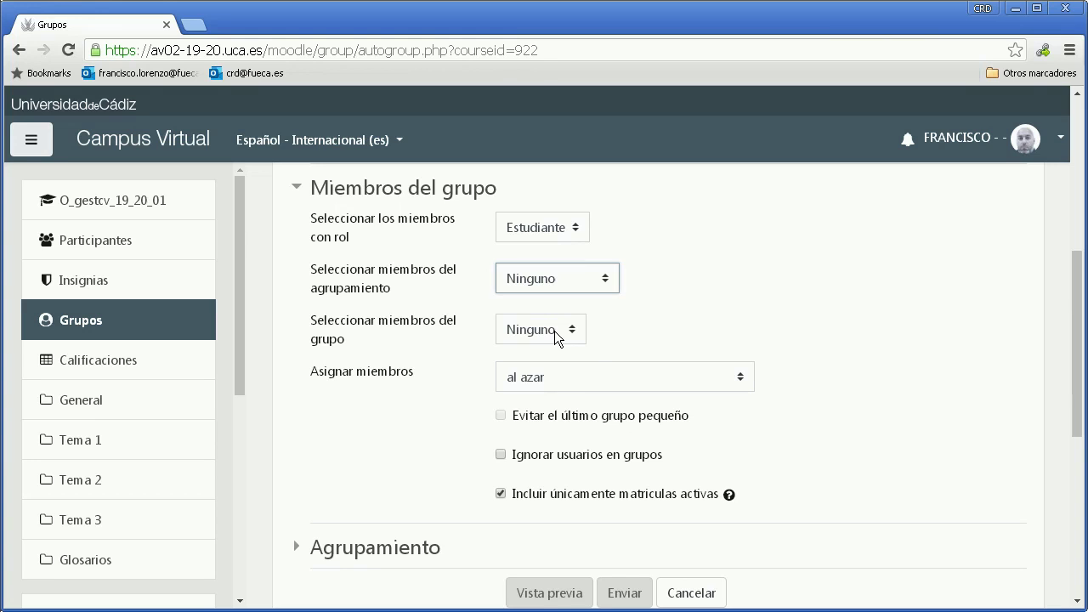
click(554, 331)
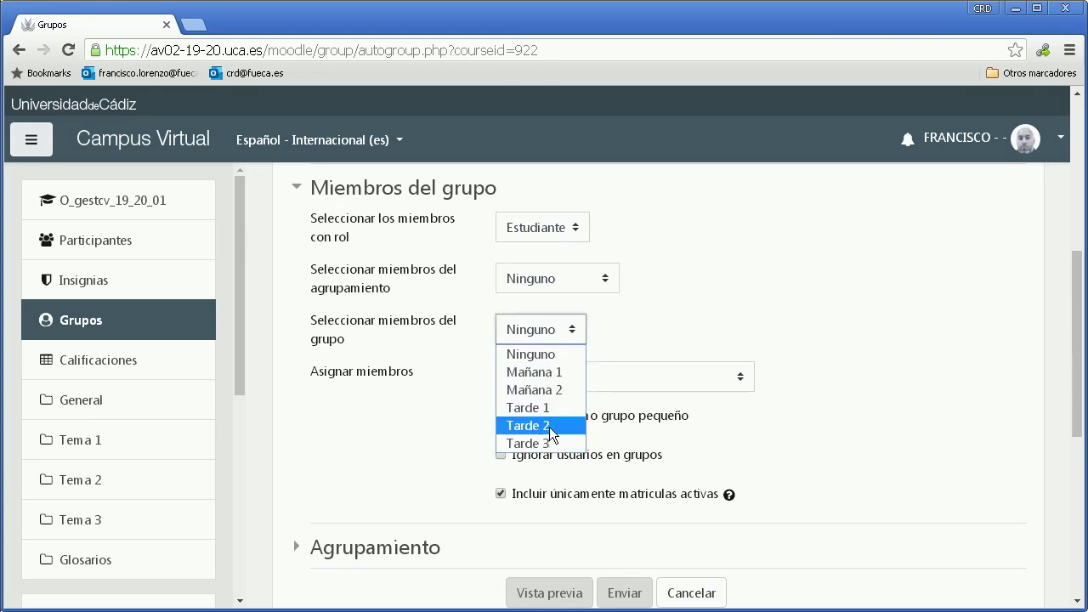
click(544, 354)
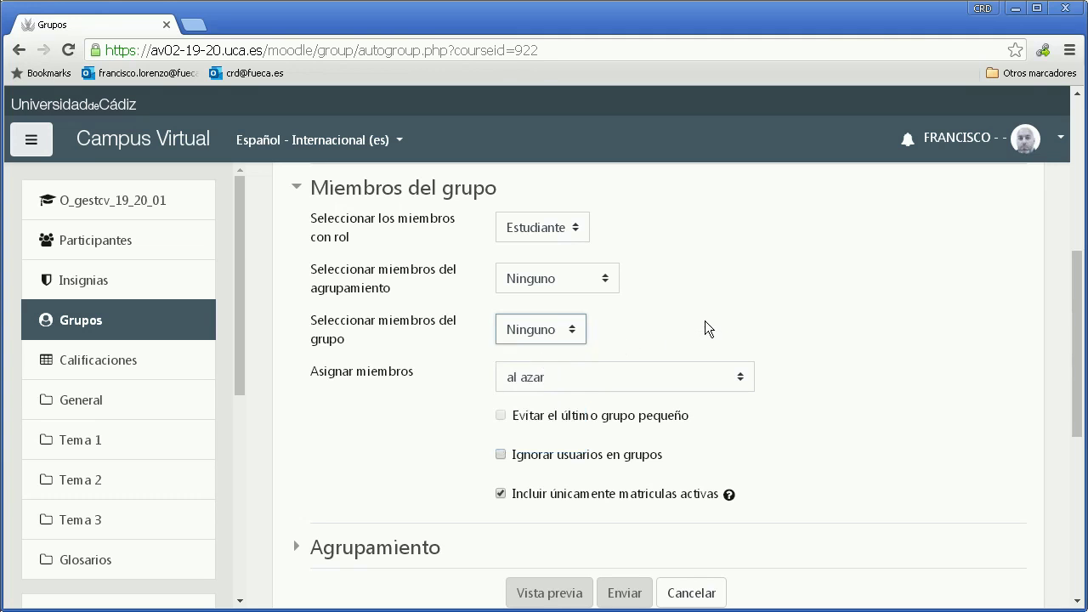
scroll(710, 319, down, 2)
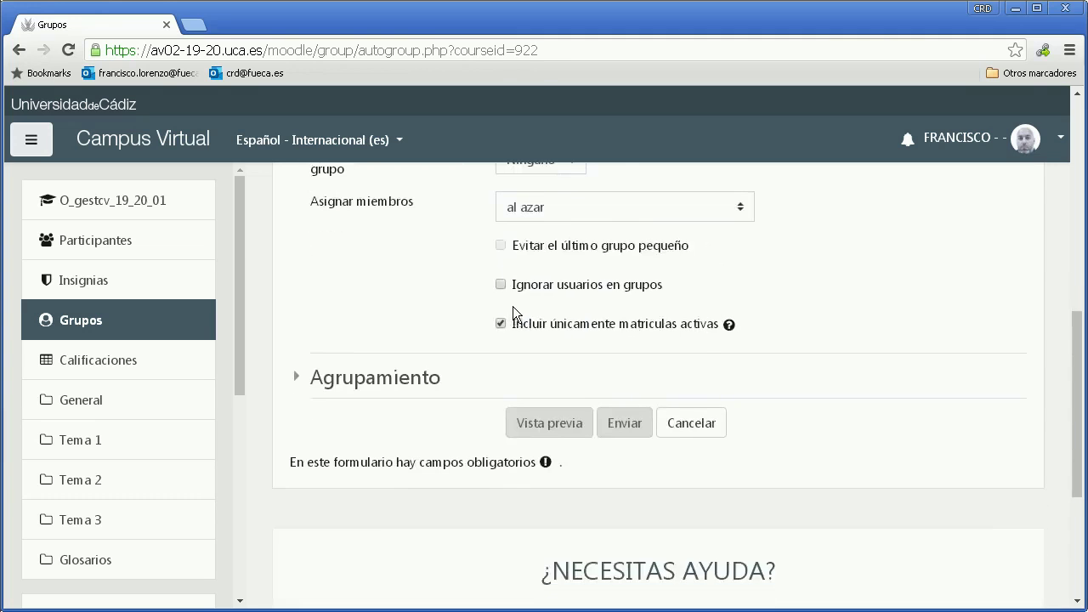
click(529, 206)
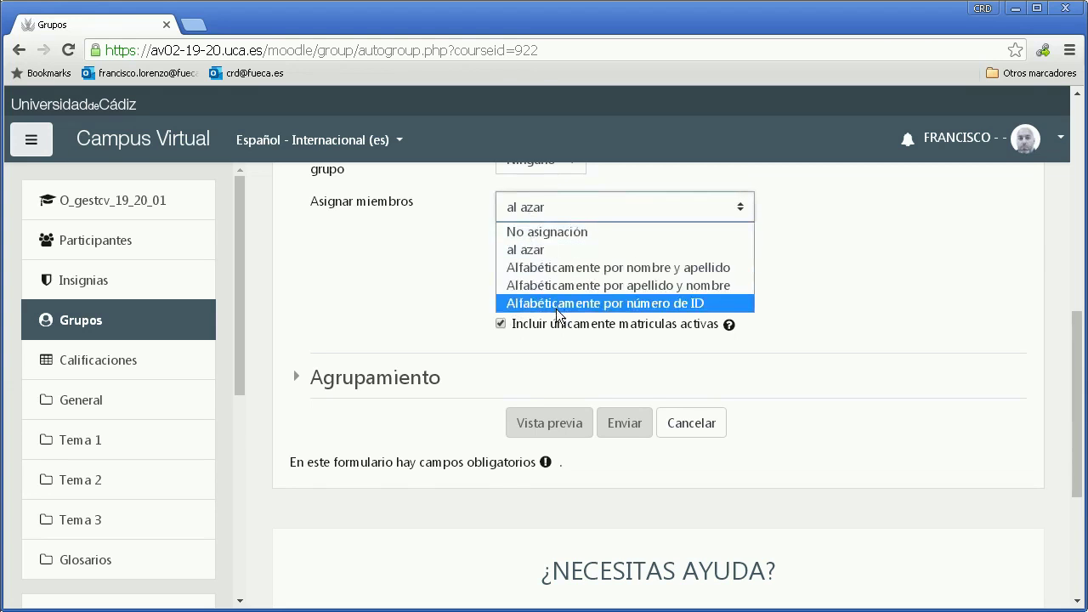
click(835, 255)
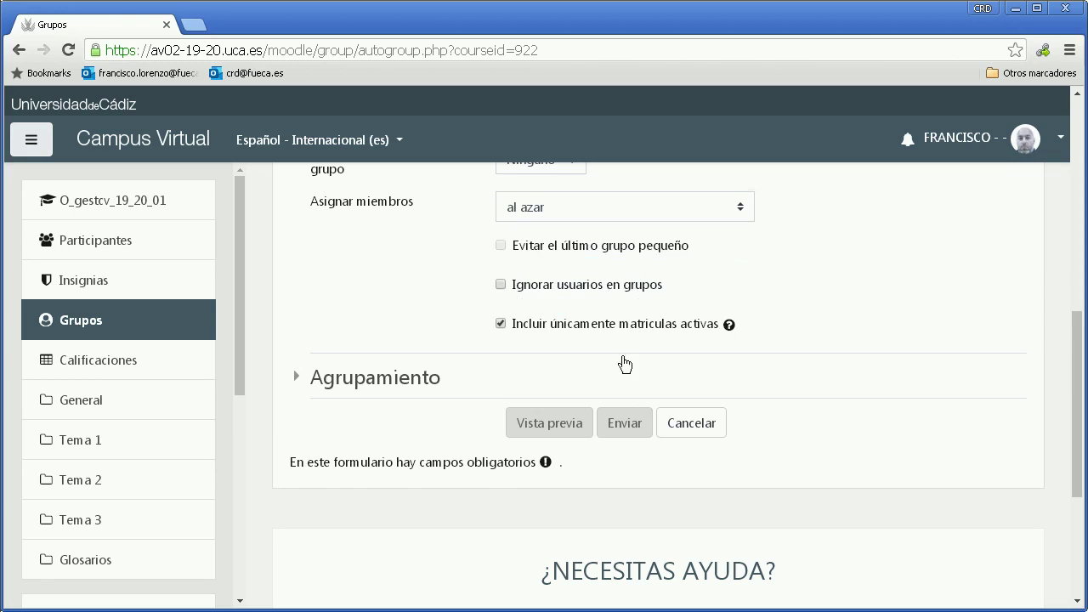
Name the new grouping for the automatically created groups "Nocturno".
click(302, 376)
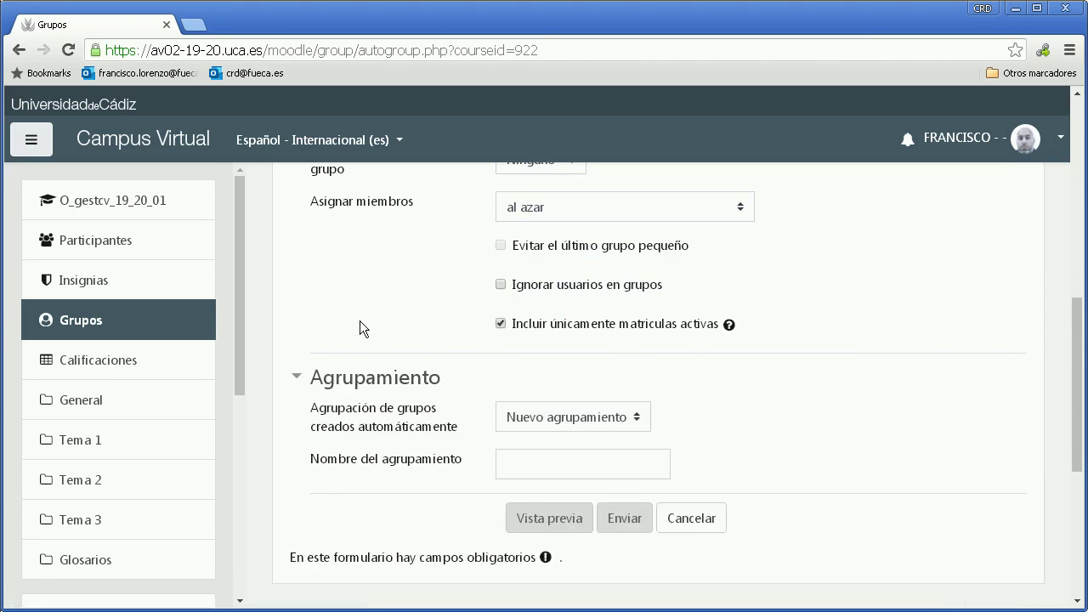
scroll(360, 322, down, 1)
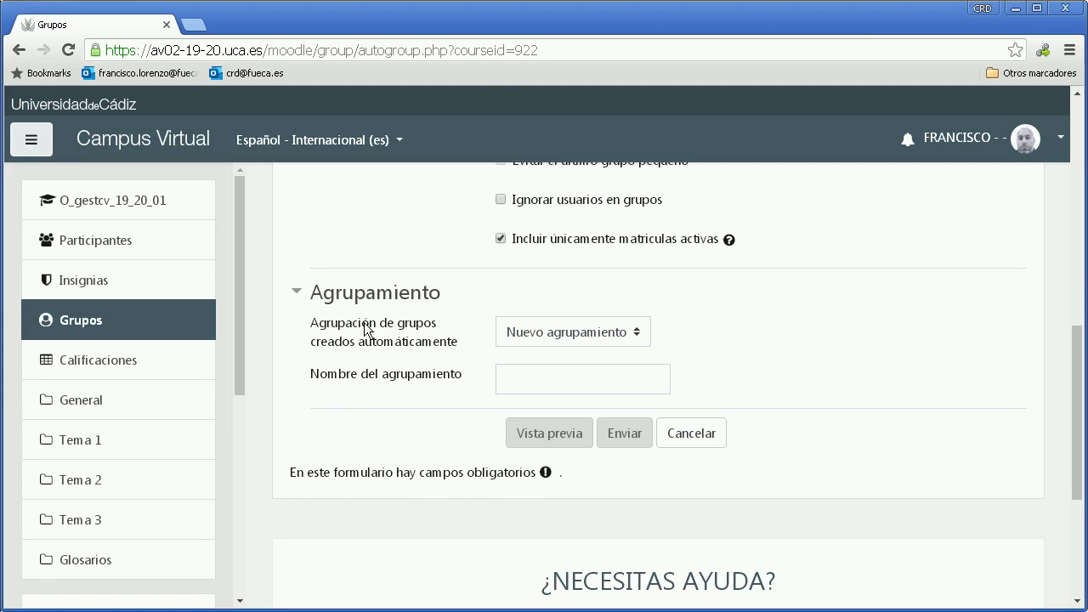
click(554, 382)
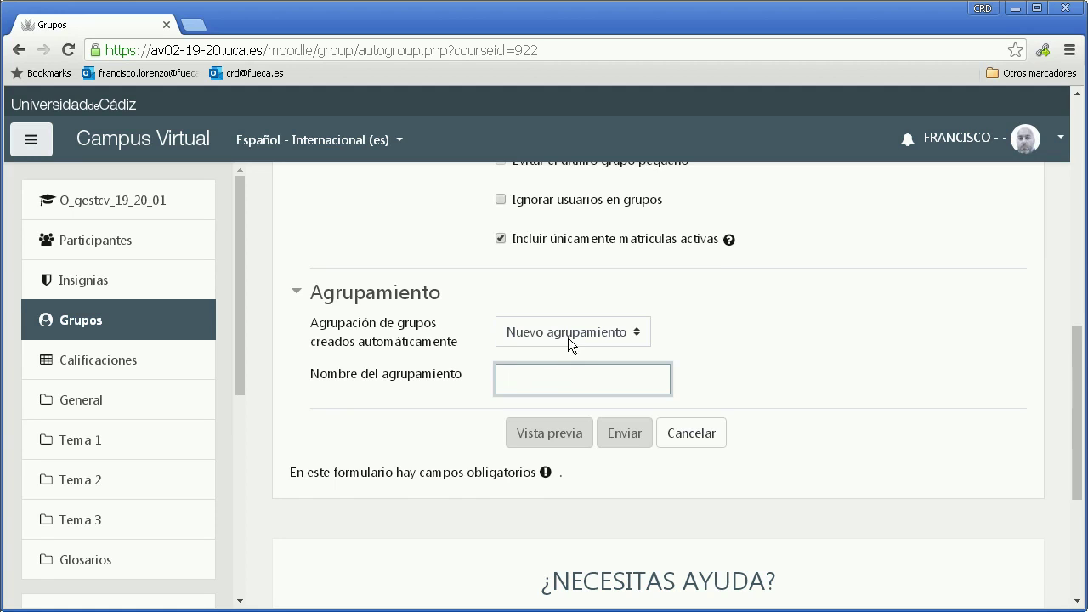
text(Nocturno)
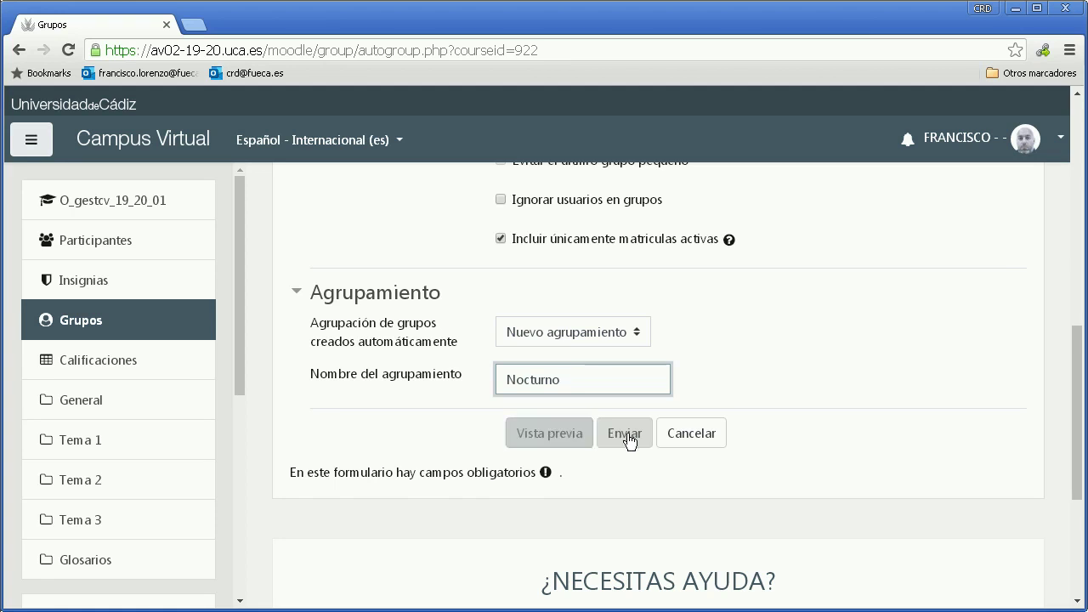
Preview how the students are distributed among the groups, and submit the form to create them.
click(560, 438)
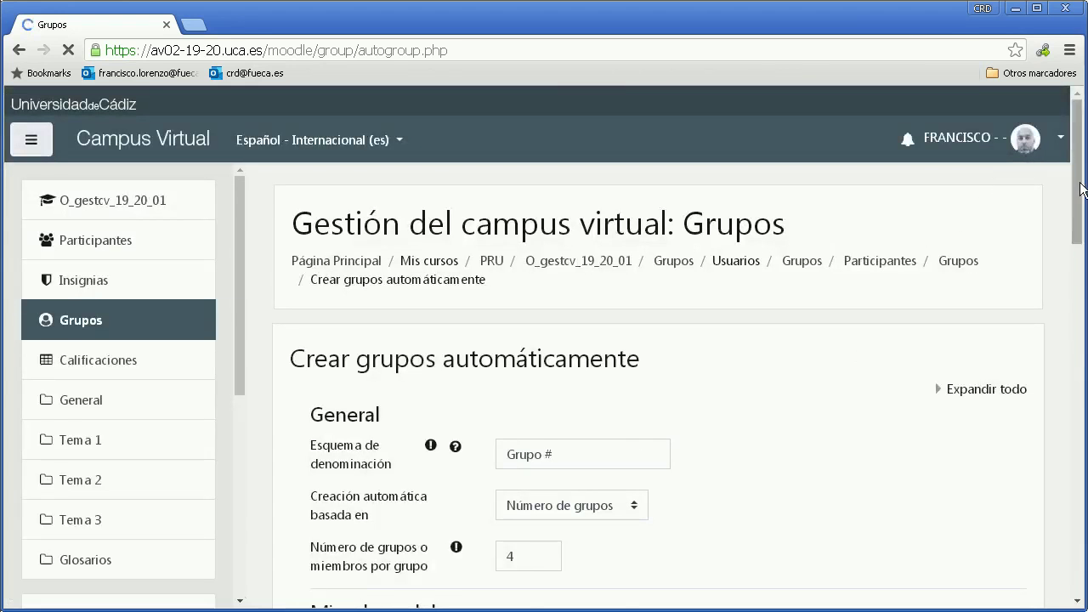
drag(1081, 189, 1079, 431)
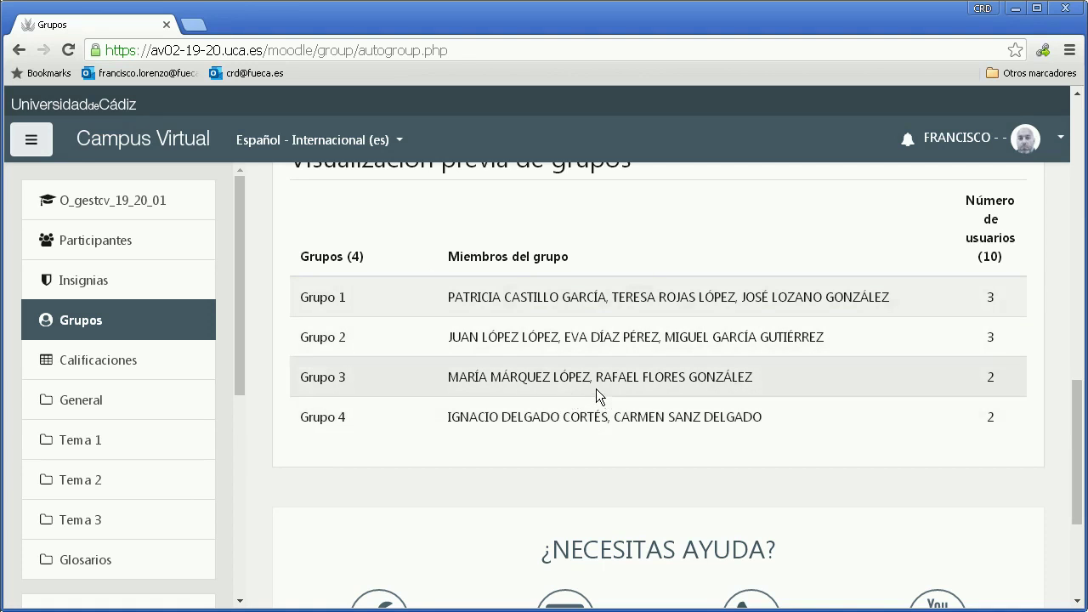
scroll(596, 389, up, 3)
scroll(593, 386, up, 1)
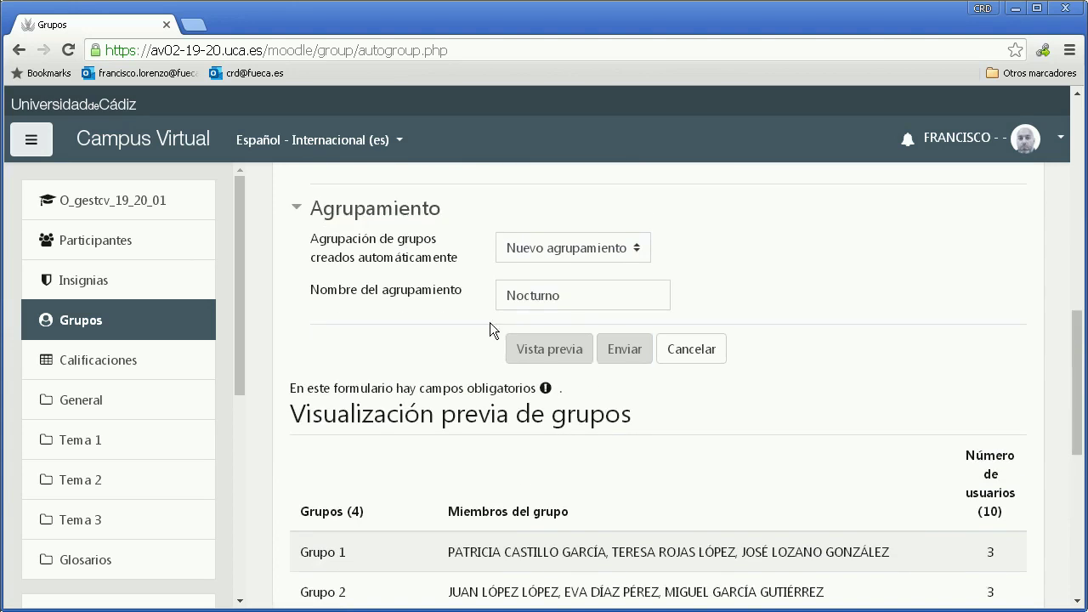
click(629, 350)
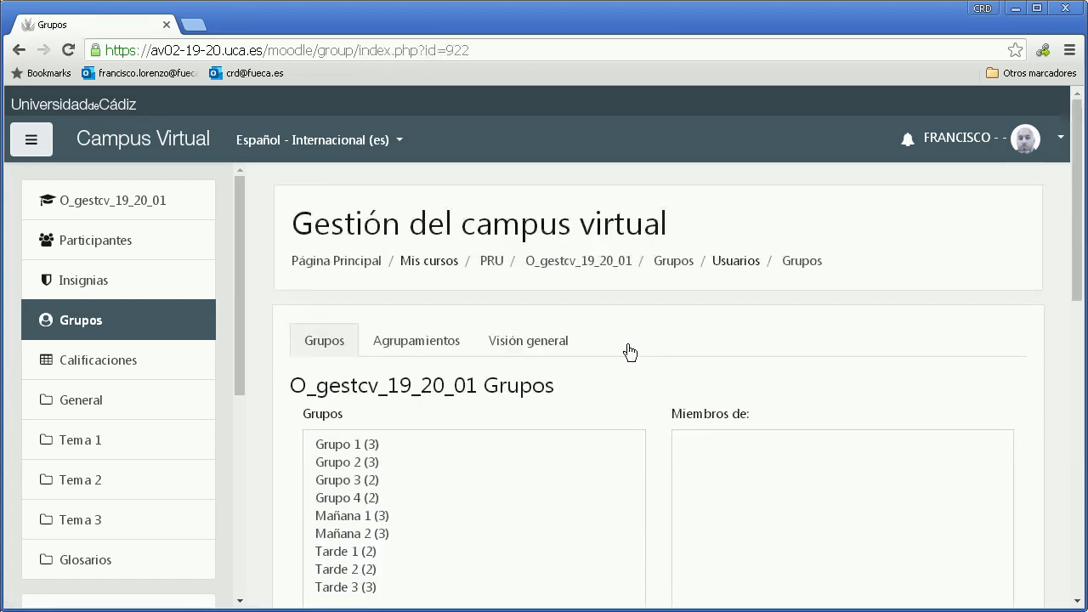
Check the member list of Grupo 1, and look over the course's groupings with their assigned groups.
scroll(629, 351, down, 2)
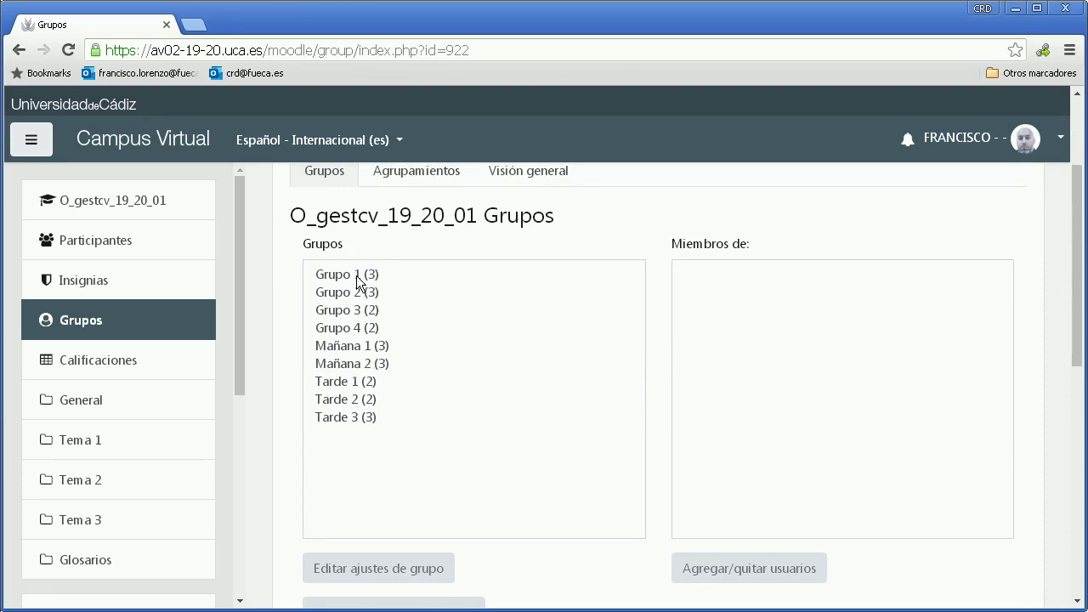
click(355, 274)
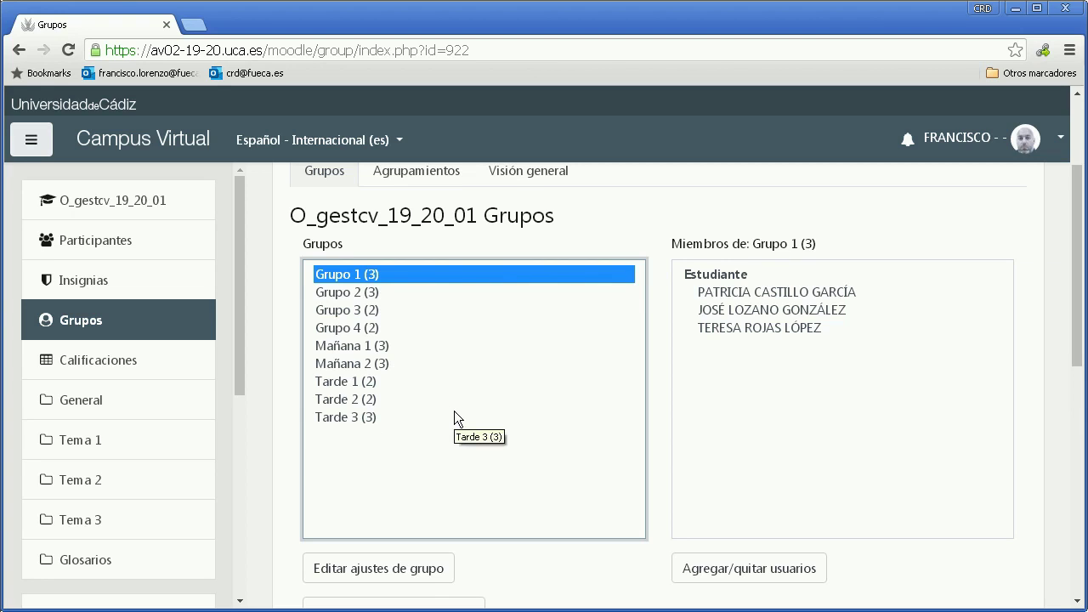
scroll(446, 384, up, 1)
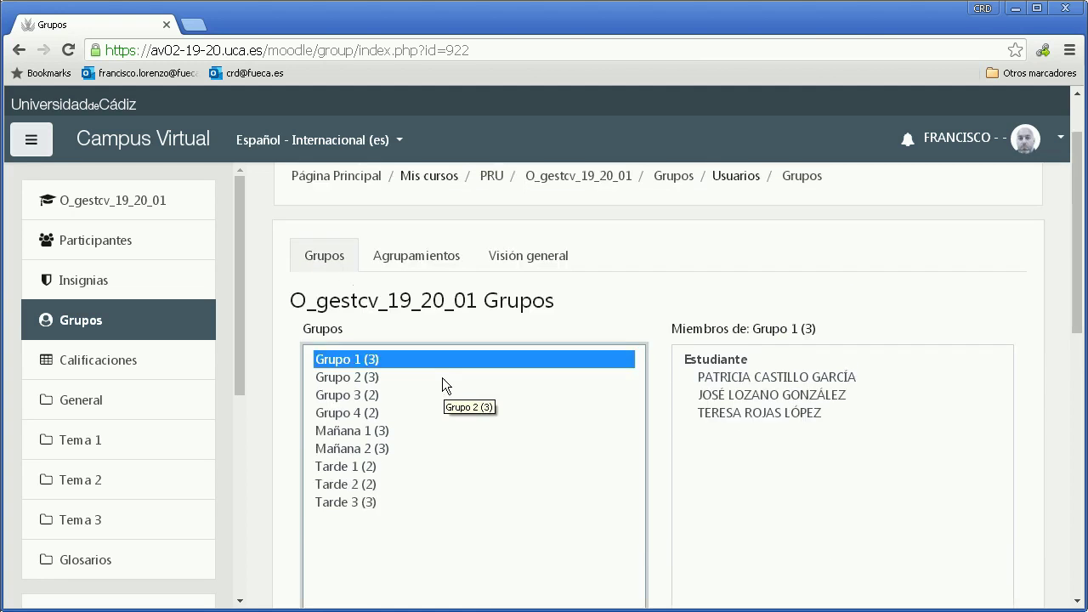
click(425, 265)
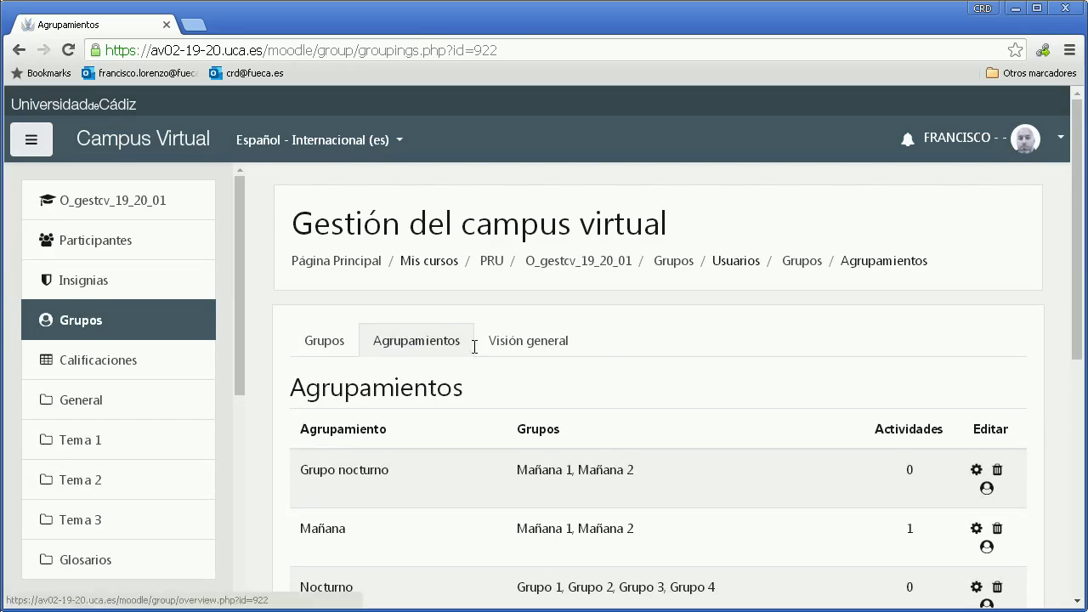
drag(1076, 225, 1073, 307)
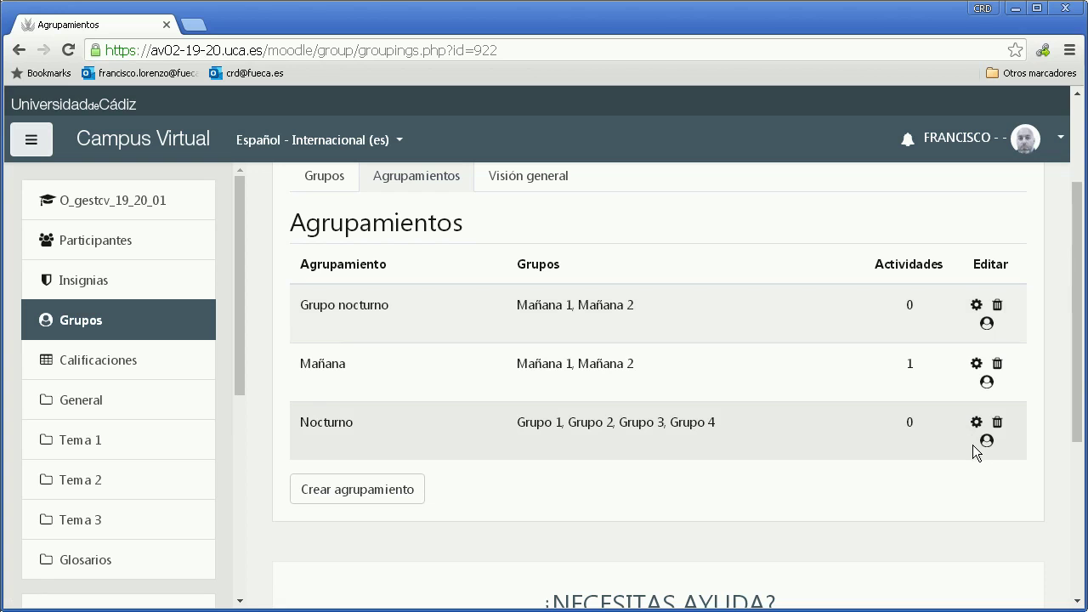
Create a new grouping named "Externos" and save it.
click(377, 491)
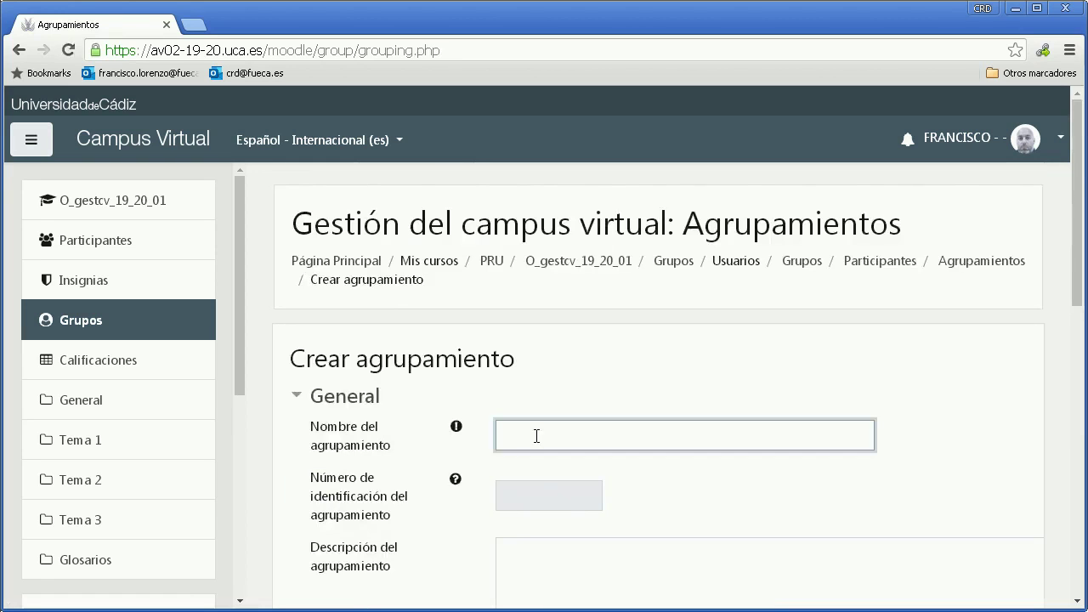
text(Externos)
click(1051, 294)
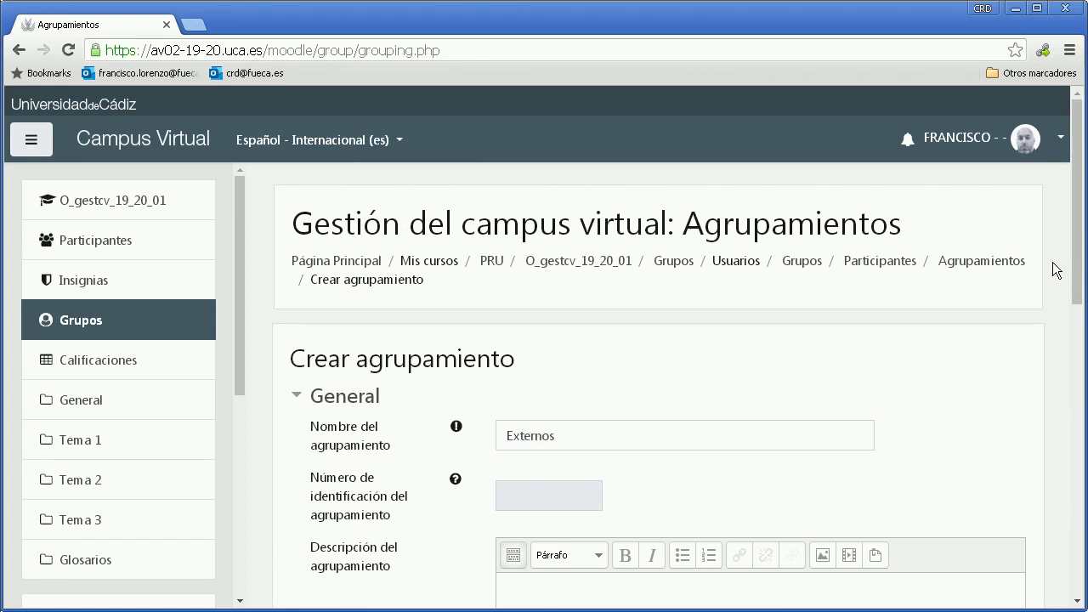
drag(1076, 255, 1061, 423)
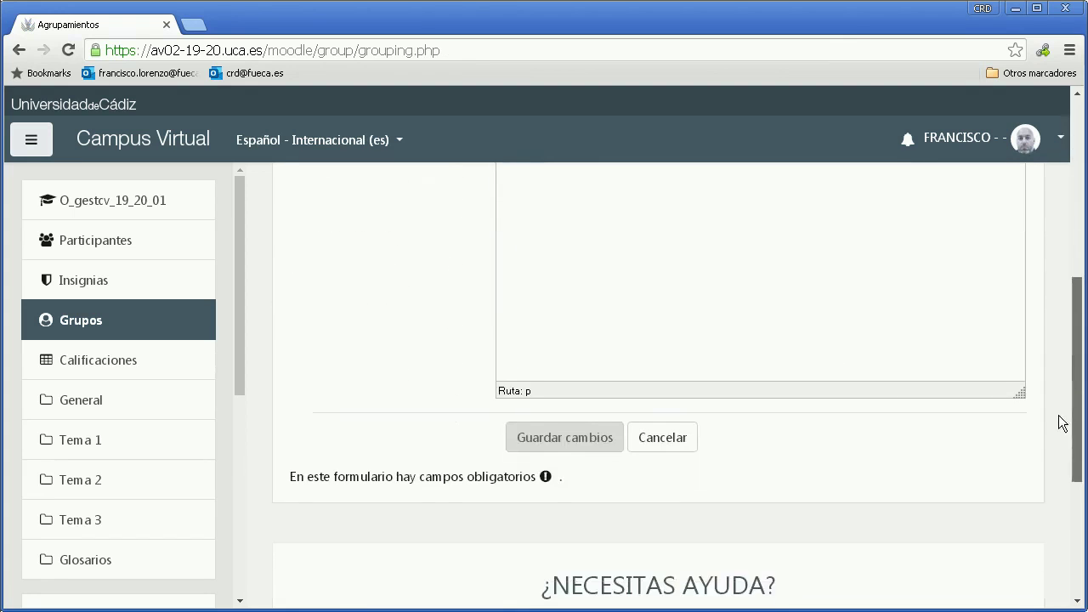
click(578, 444)
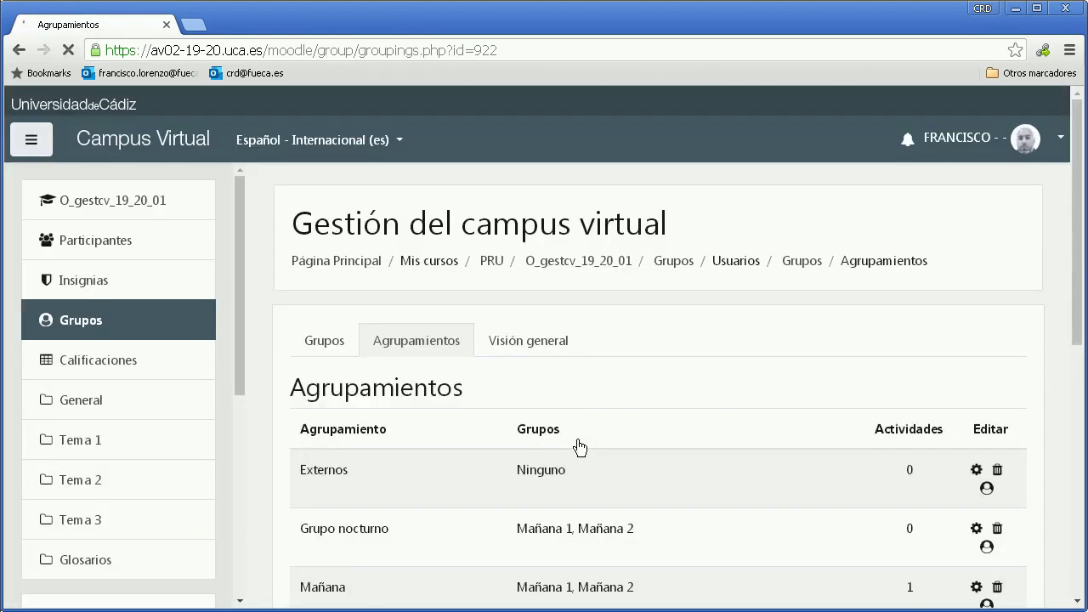
Add Grupo 1, Grupo 2, Grupo 3, Grupo 4, Tarde 1 and Tarde 2 to the Externos grouping.
drag(1077, 217, 1079, 313)
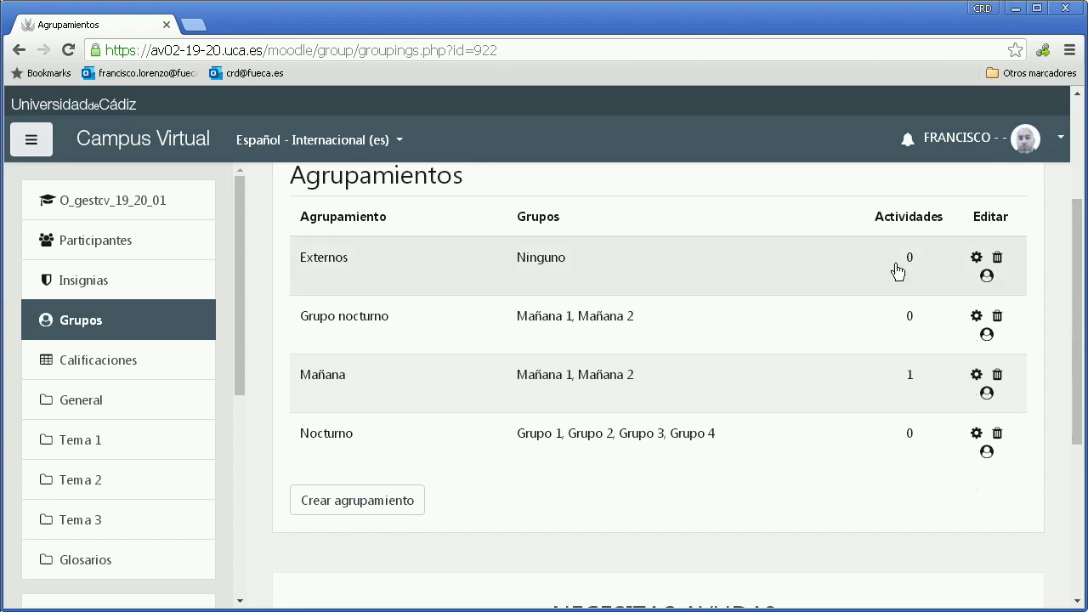
click(987, 277)
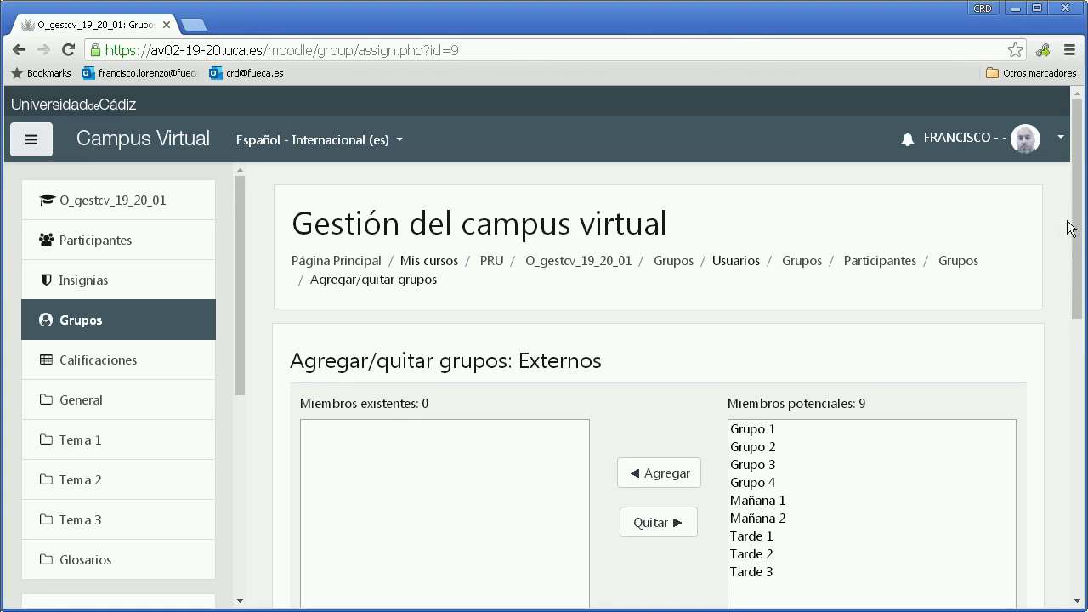
scroll(809, 439, down, 2)
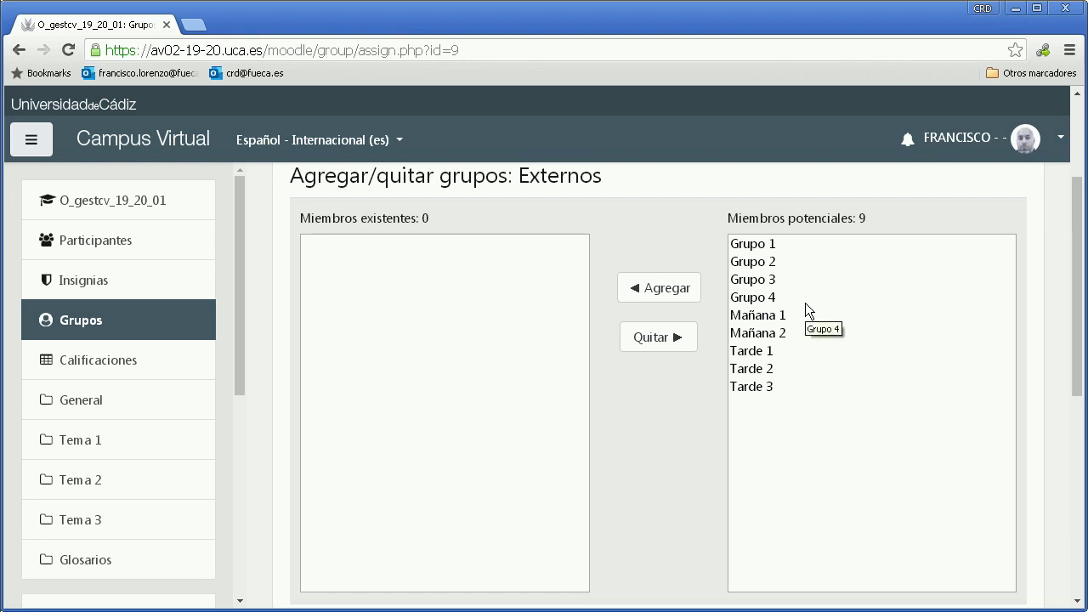
drag(749, 262, 753, 301)
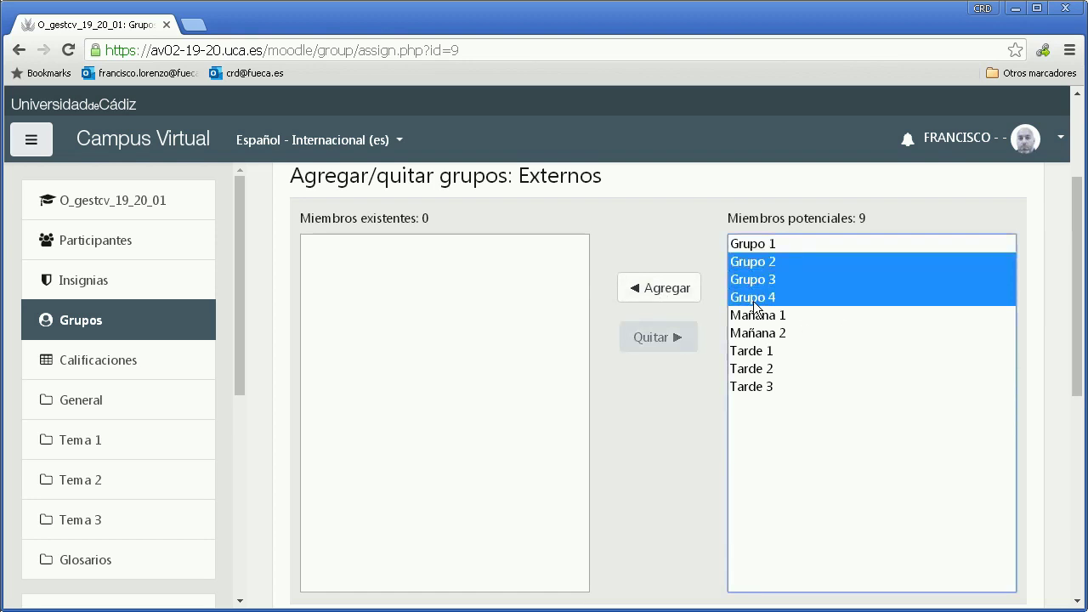
ctrl+click(758, 247)
ctrl+click(757, 350)
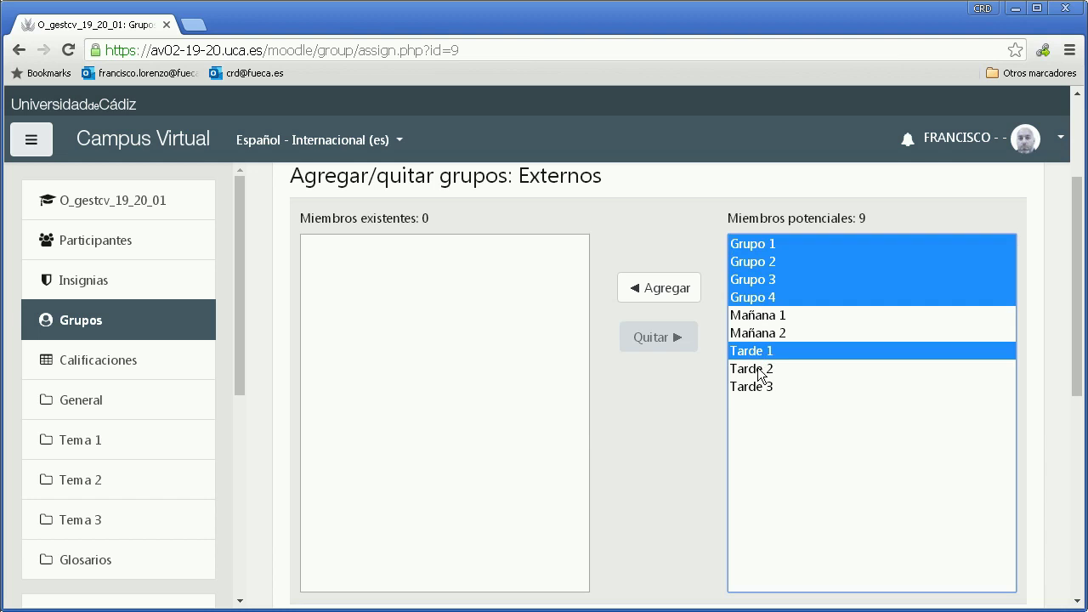
ctrl+click(759, 371)
click(644, 287)
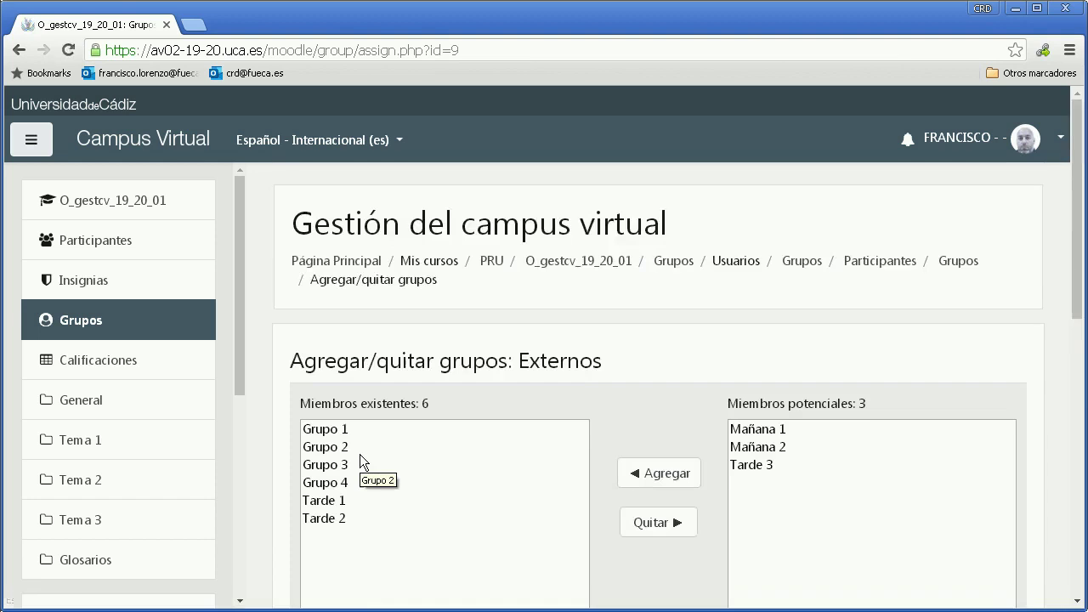
Remove Tarde 1 and Tarde 2 from the Externos grouping and return to the groupings list.
click(345, 498)
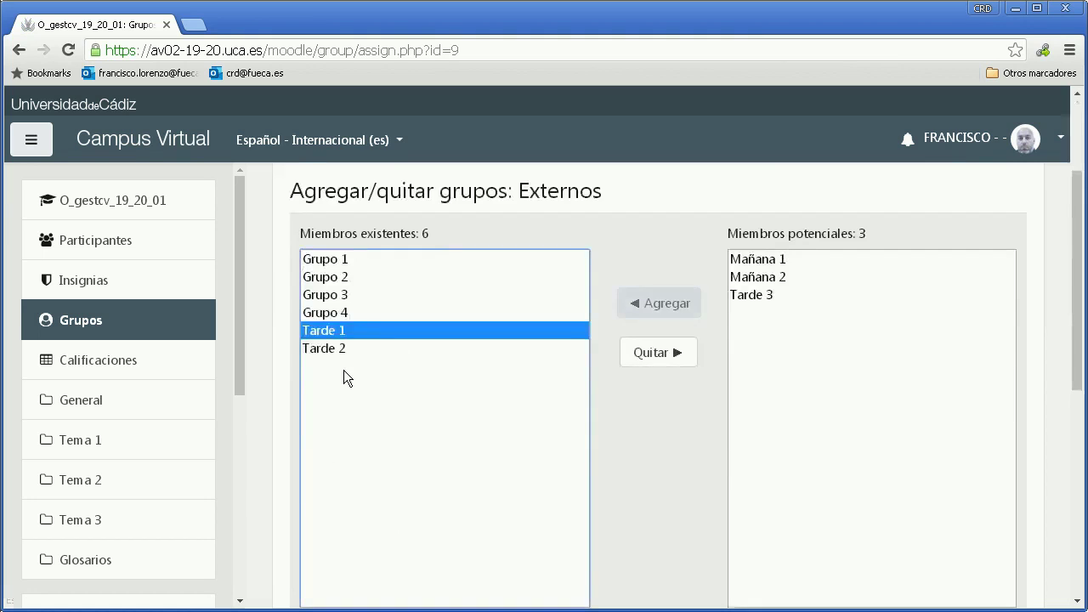
ctrl+click(335, 349)
click(656, 353)
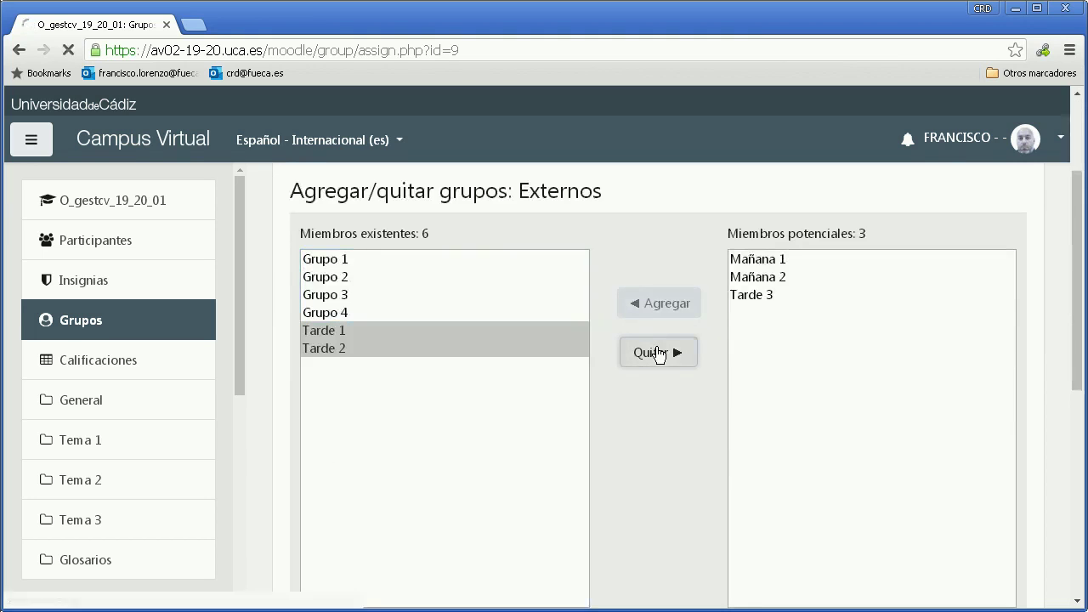
scroll(663, 347, down, 3)
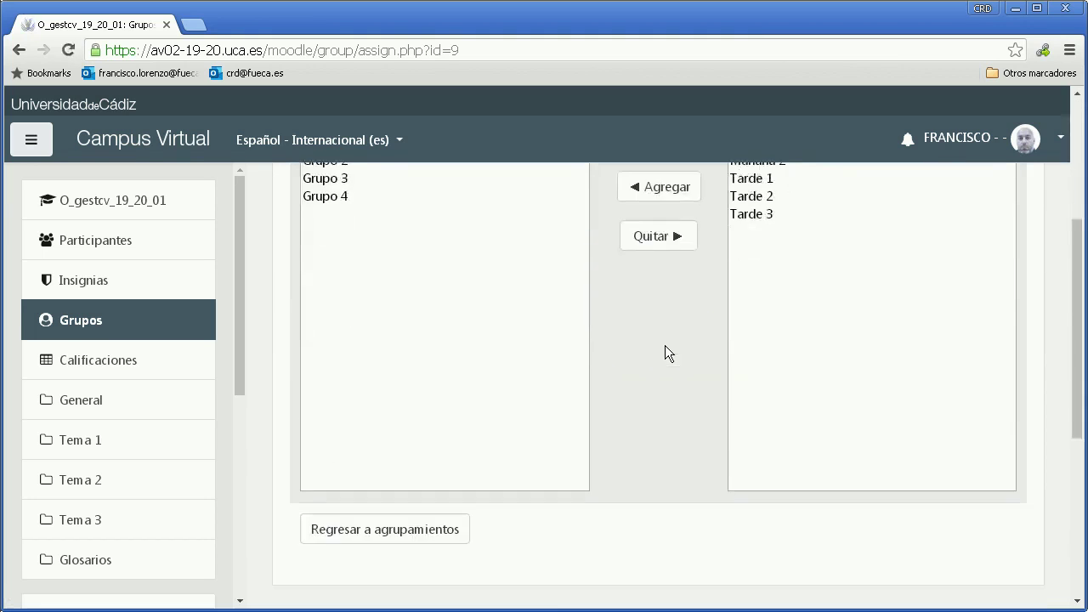
click(403, 397)
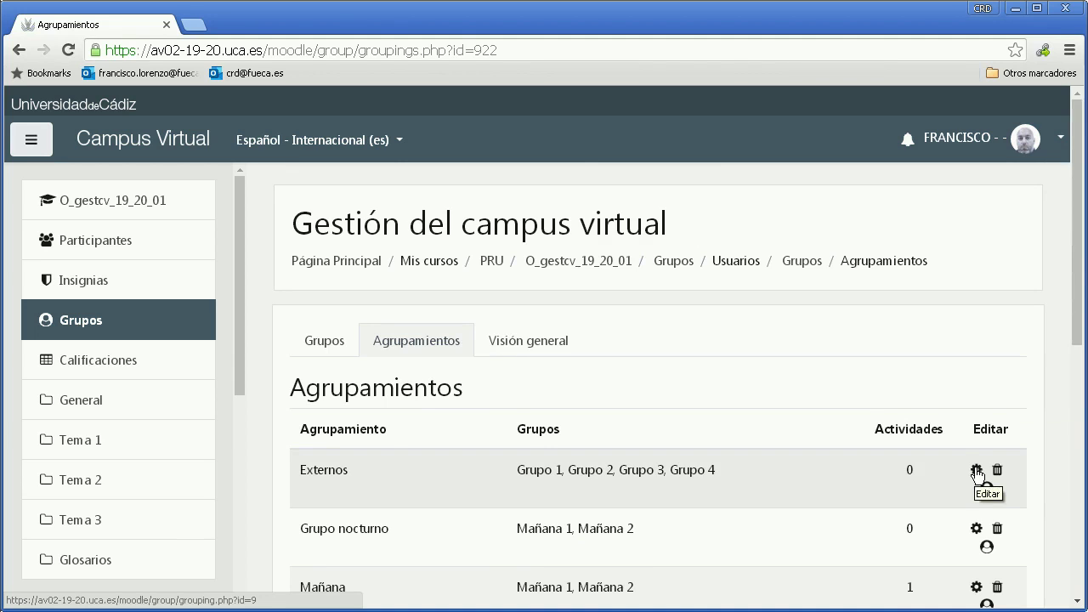
Examine the course's group overview, covering the groups and members of each grouping, groups outside any grouping and users without a group.
click(552, 344)
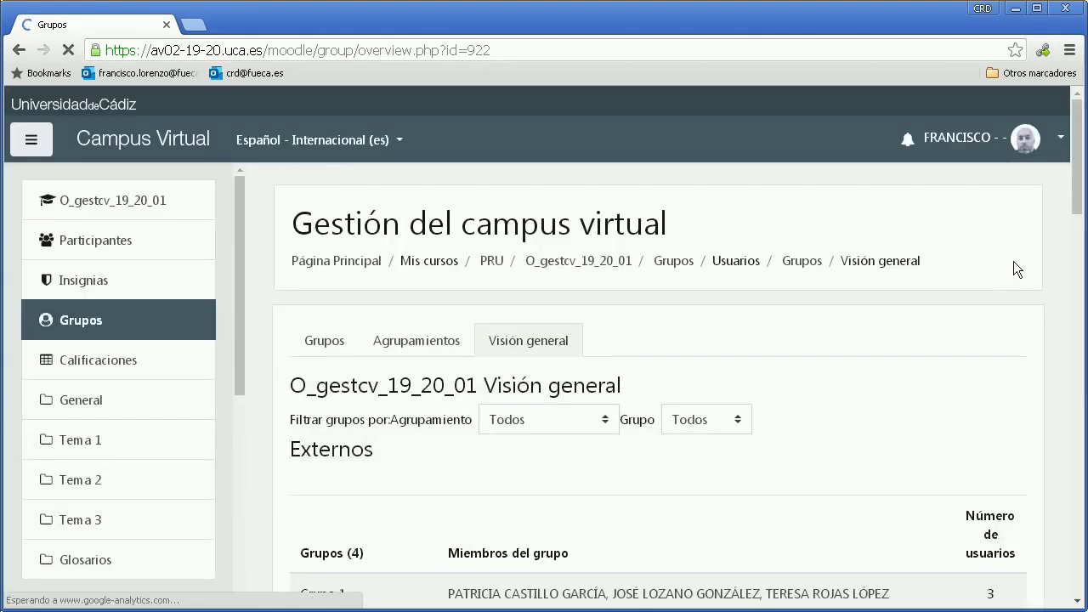
drag(1079, 177, 1081, 206)
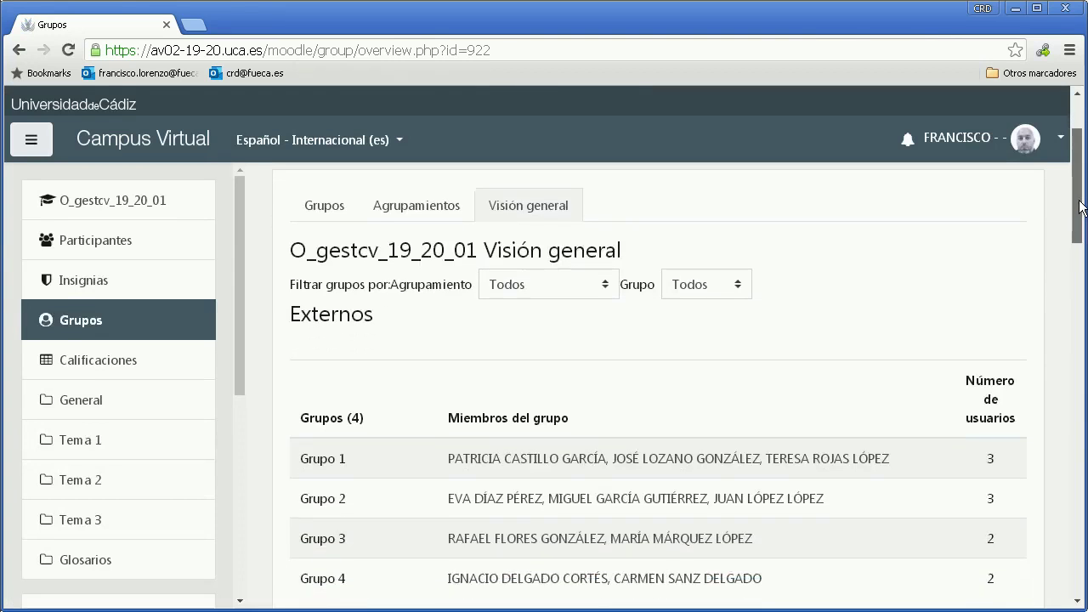
mouse_move(1079, 206)
mouse_down()
mouse_move(1082, 233)
mouse_move(1081, 208)
mouse_up()
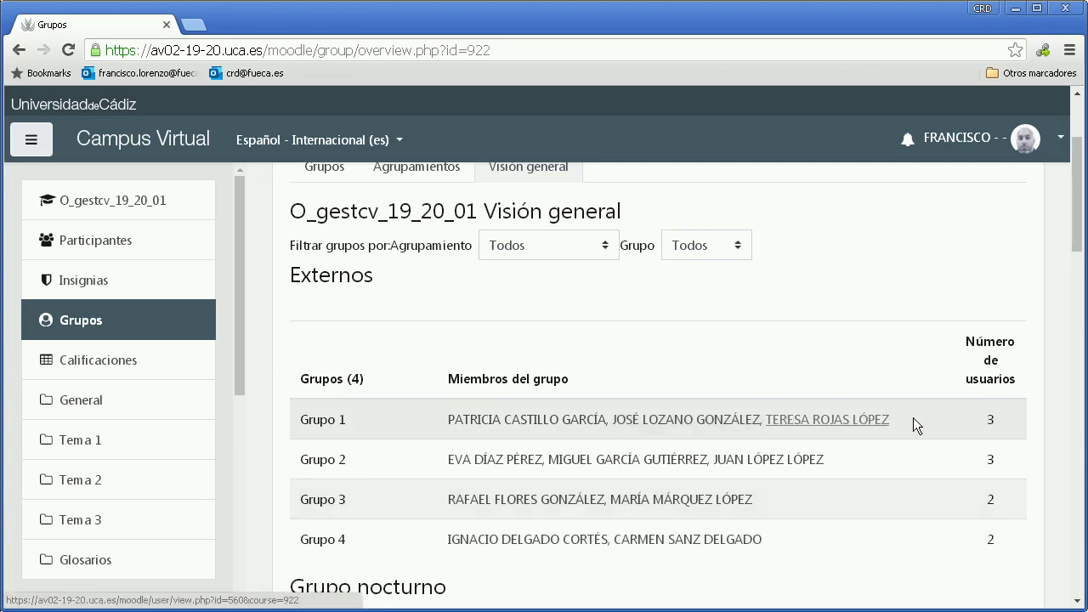
mouse_move(1079, 219)
mouse_down()
mouse_move(1085, 306)
mouse_move(1086, 233)
mouse_up()
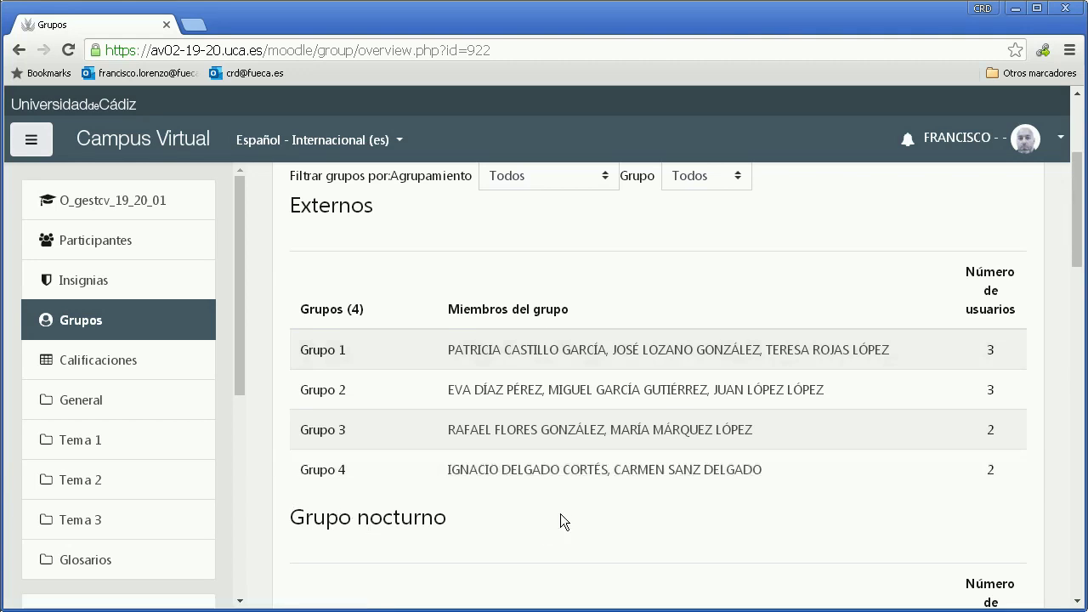
drag(1077, 233, 1077, 266)
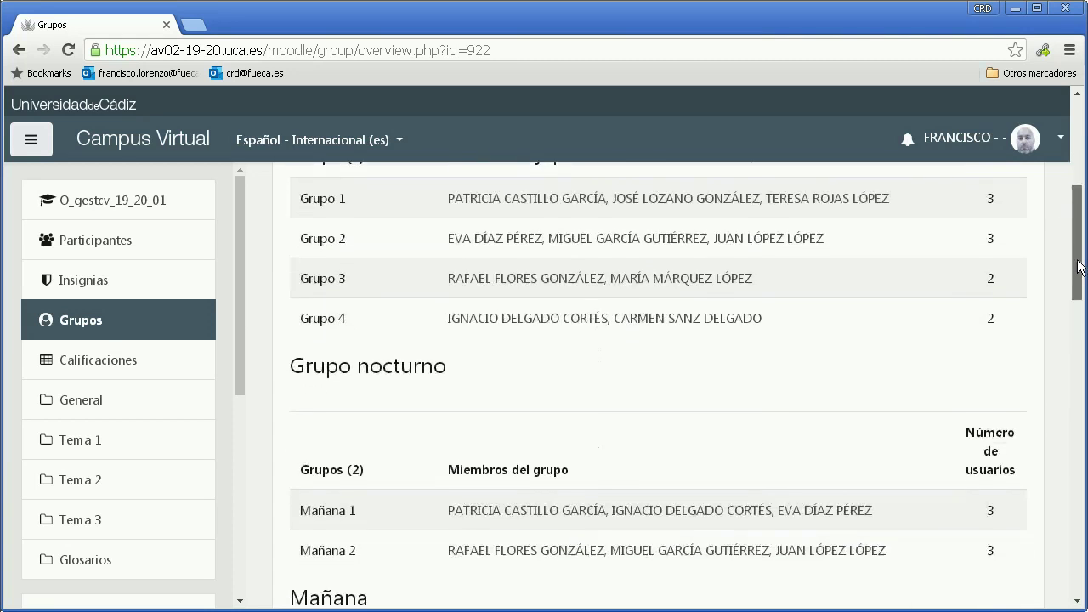
scroll(1076, 270, down, 1)
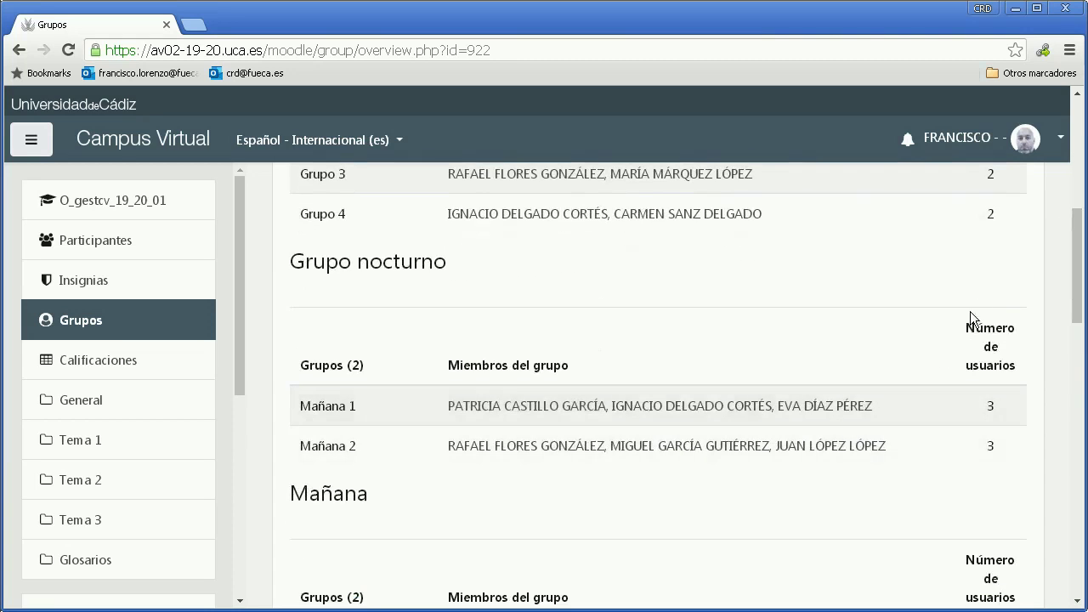
scroll(1076, 255, down, 3)
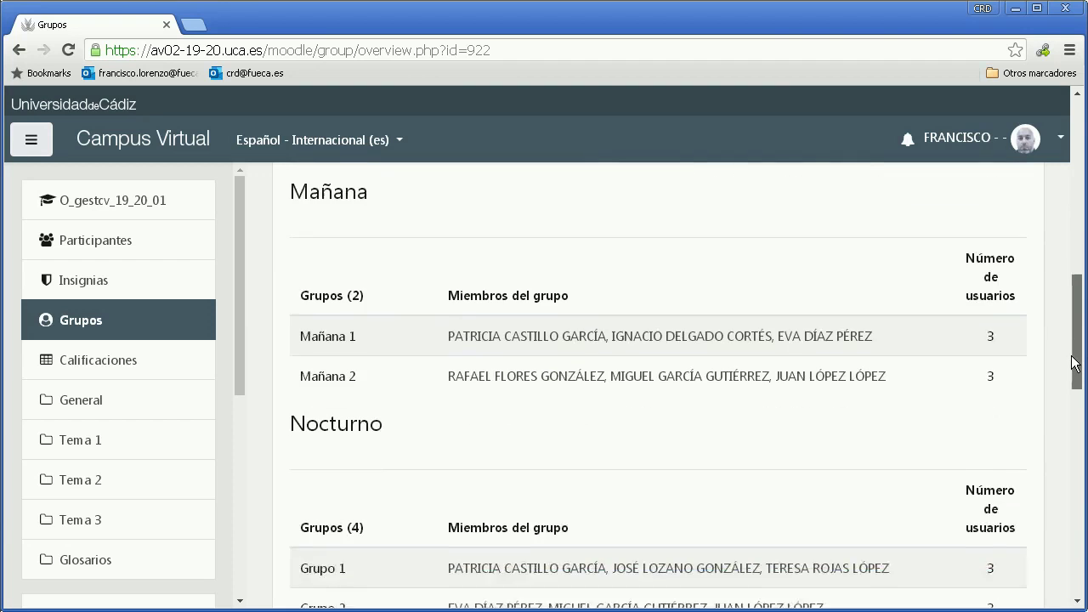
drag(1074, 362, 1079, 478)
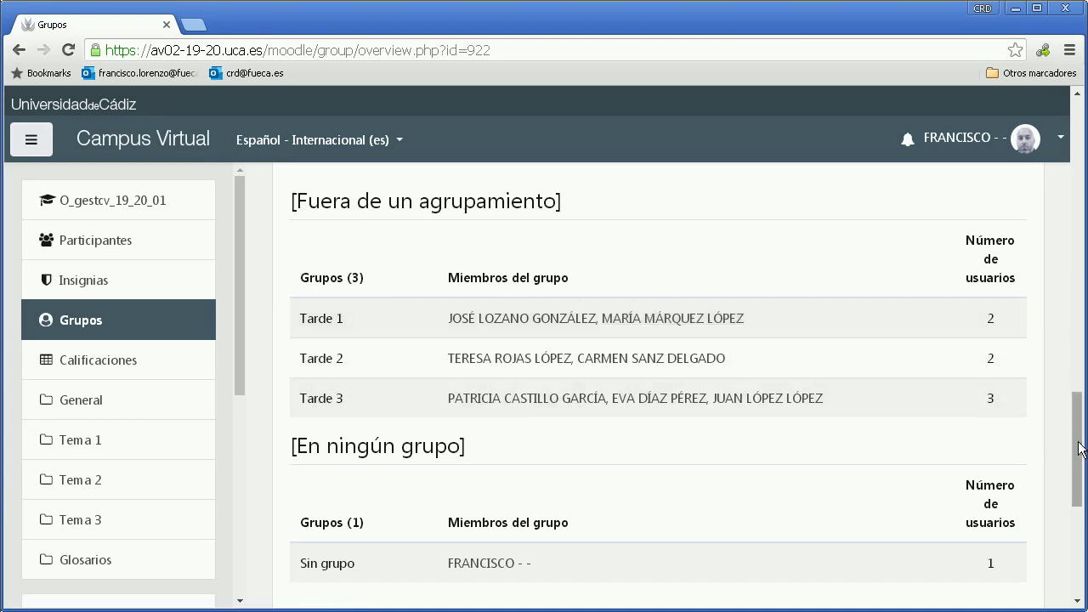
drag(1076, 450, 1082, 482)
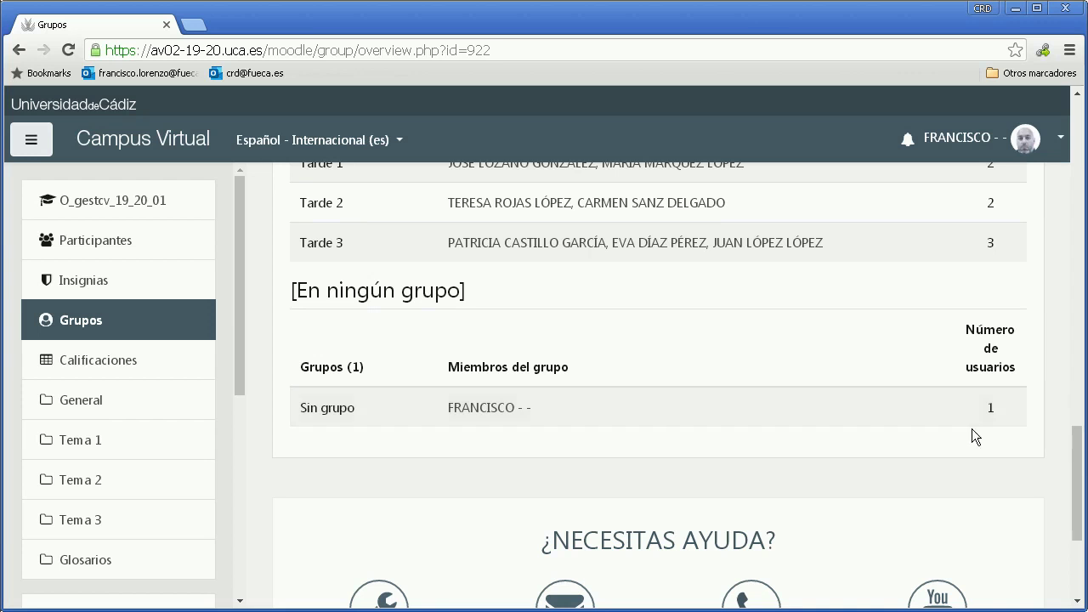
Rename the Grupo nocturno grouping as "Nocturno 2", save the change and review the groupings list.
drag(1072, 450, 1070, 132)
click(393, 305)
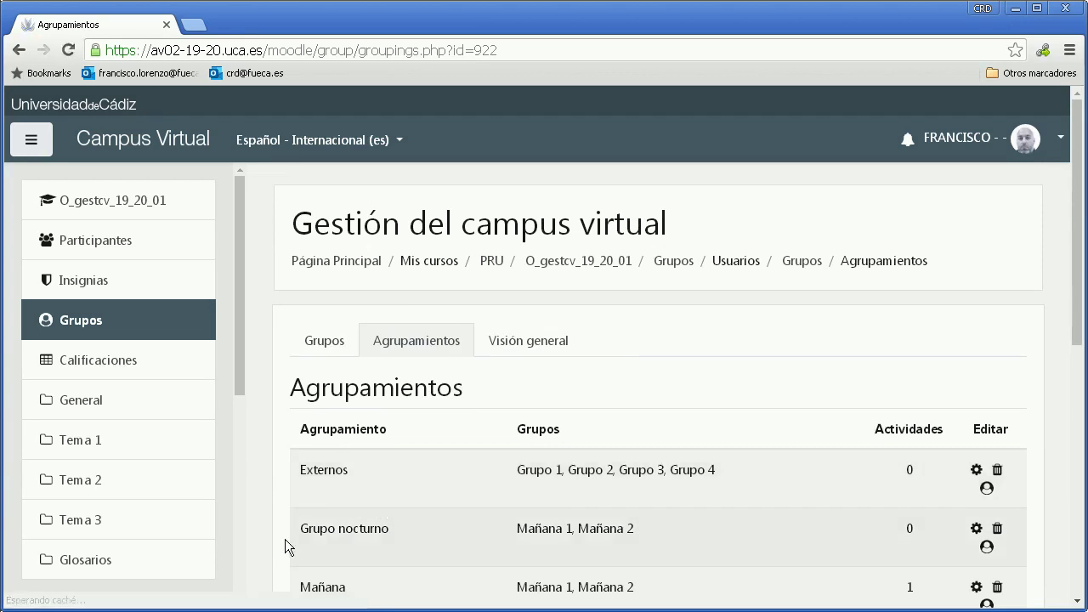
click(977, 529)
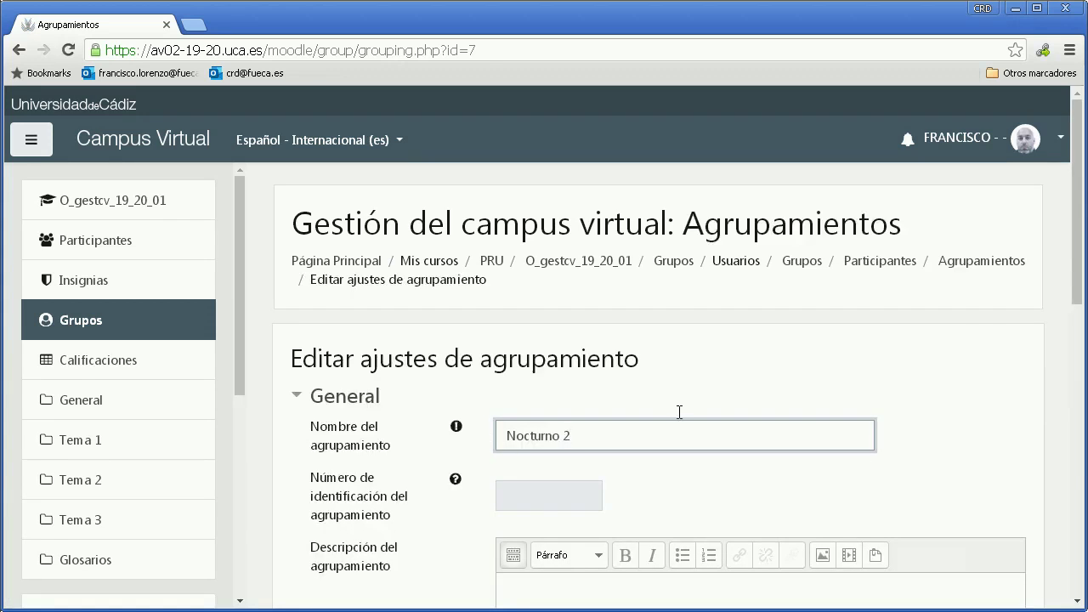
drag(1077, 260, 1077, 471)
click(584, 361)
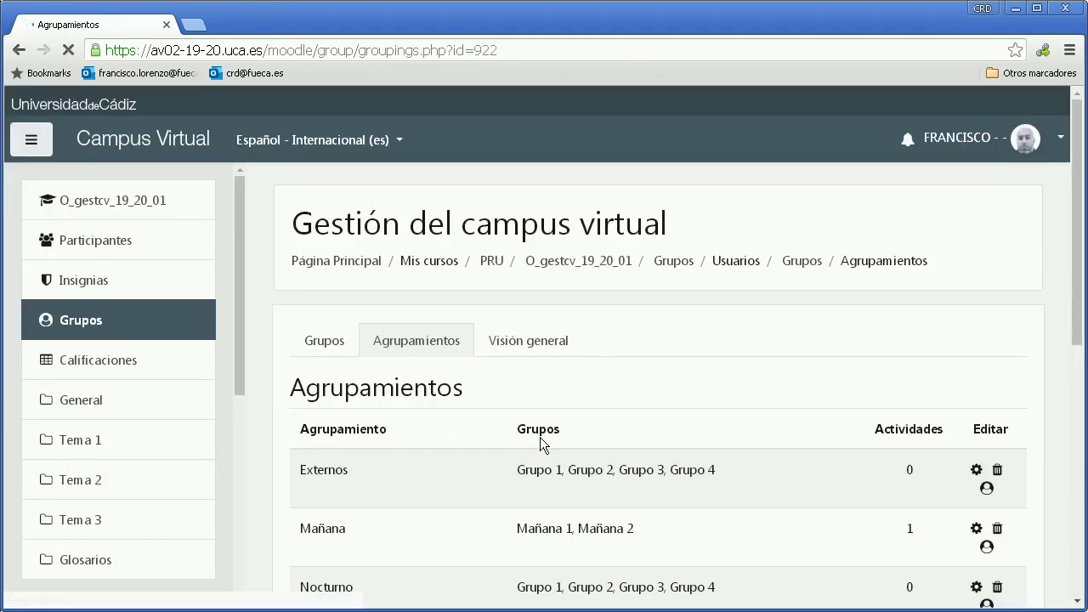
drag(1082, 257, 1084, 316)
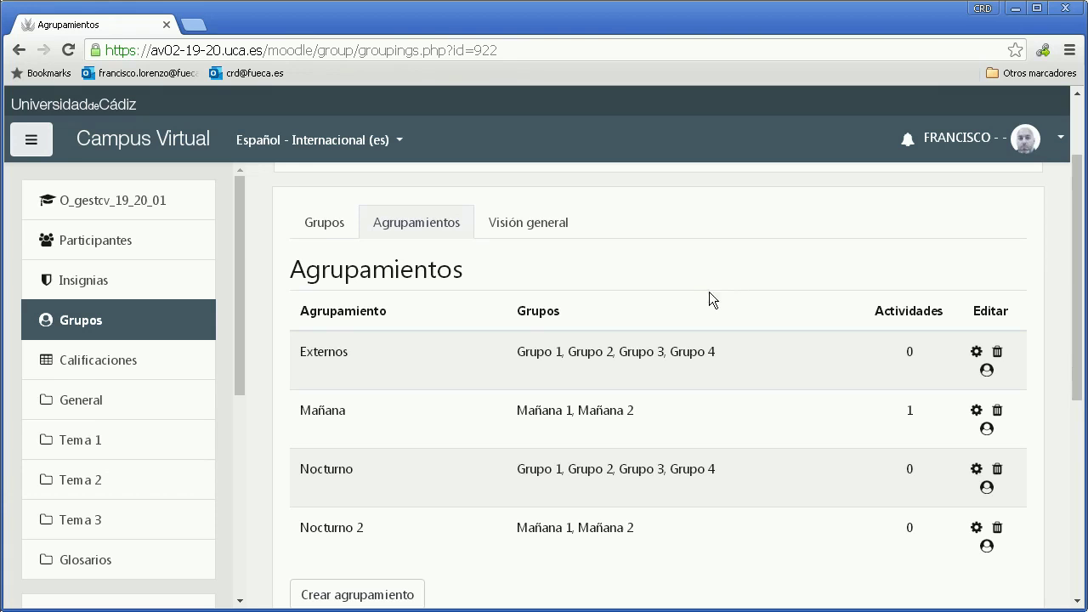
scroll(553, 425, up, 2)
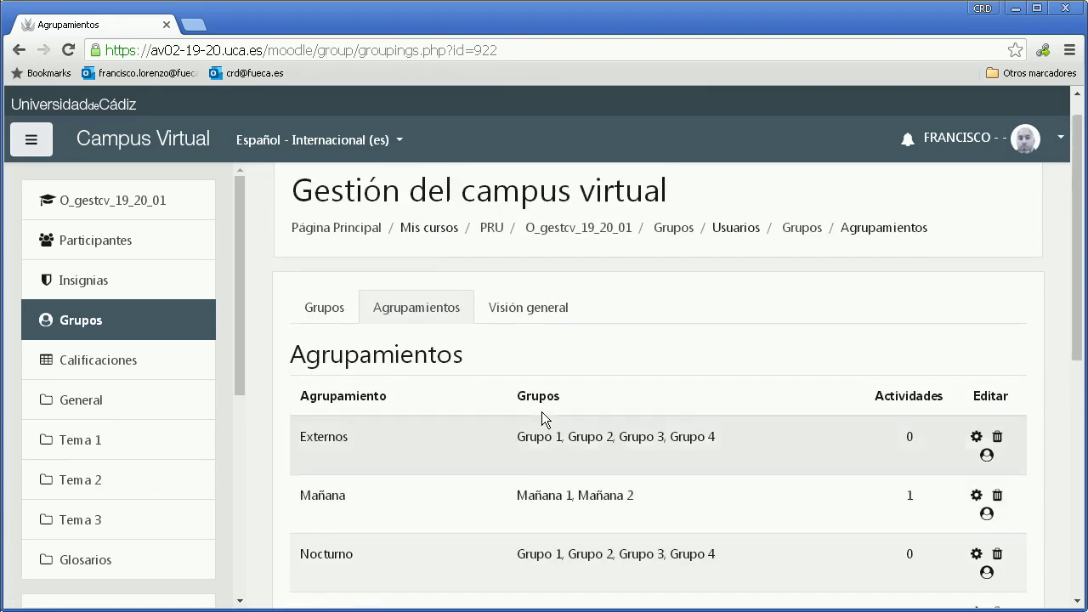